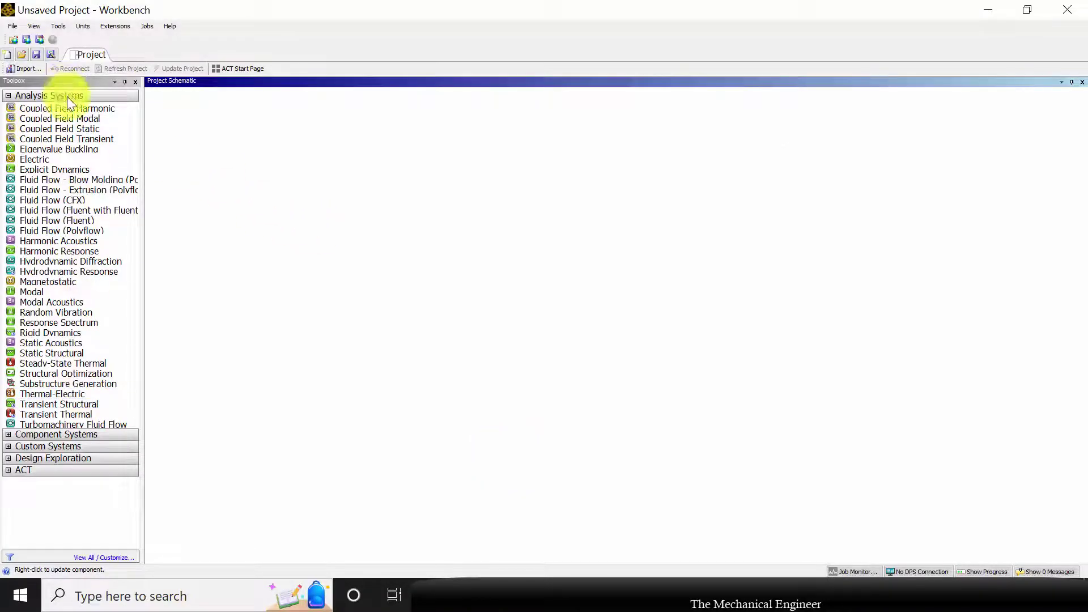
Step: Create a standalone Modal analysis system in the Project Schematic
left_click(55, 169)
left_click(85, 291)
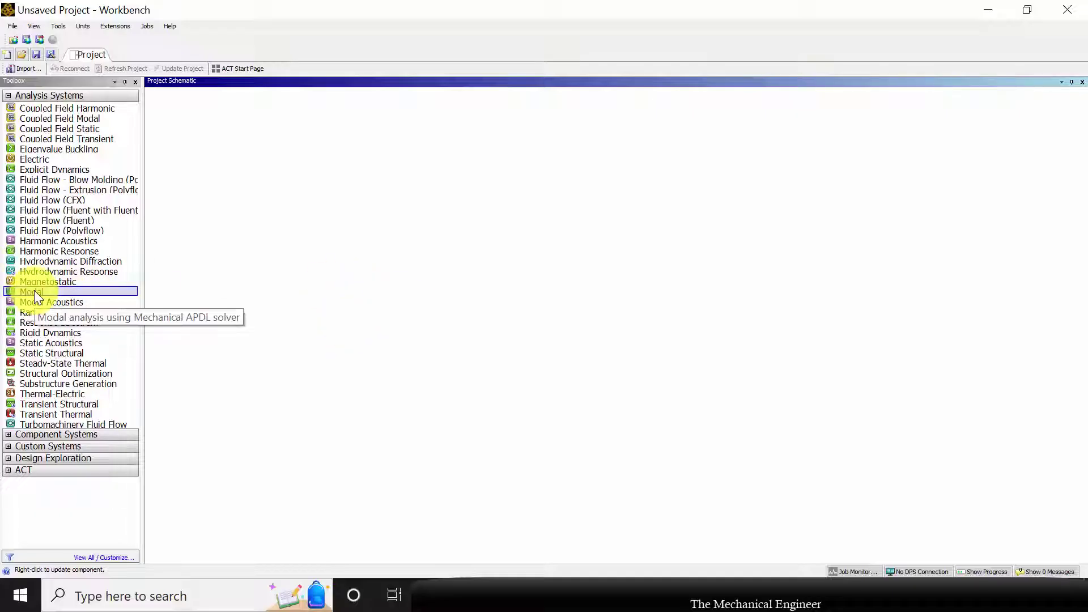
left_click_drag(34, 291, 232, 140)
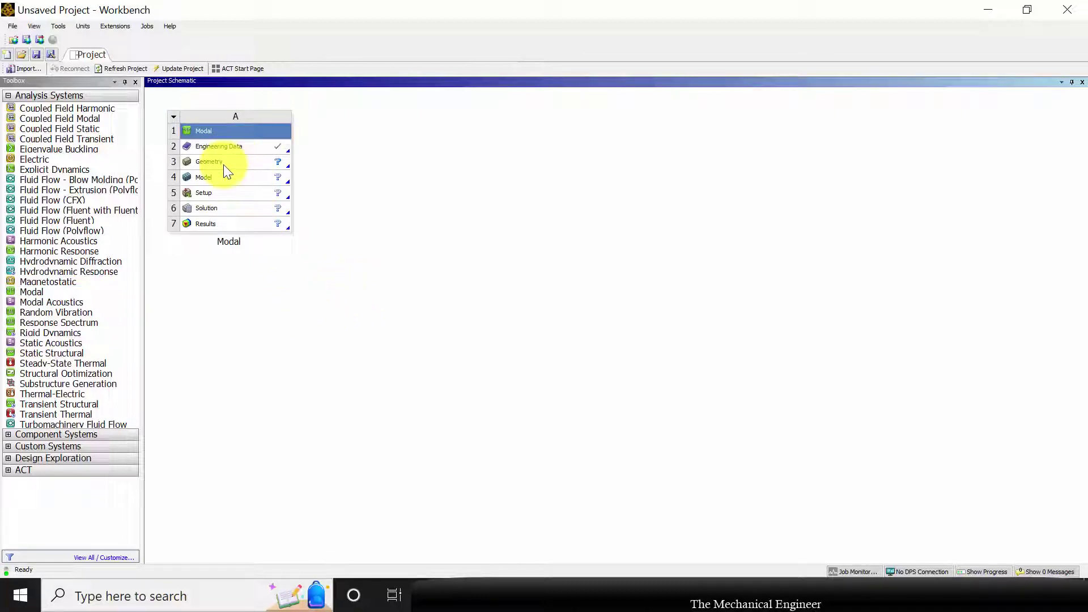
Step: Import Propeller.IGS as the Modal system's geometry
right_click(224, 166)
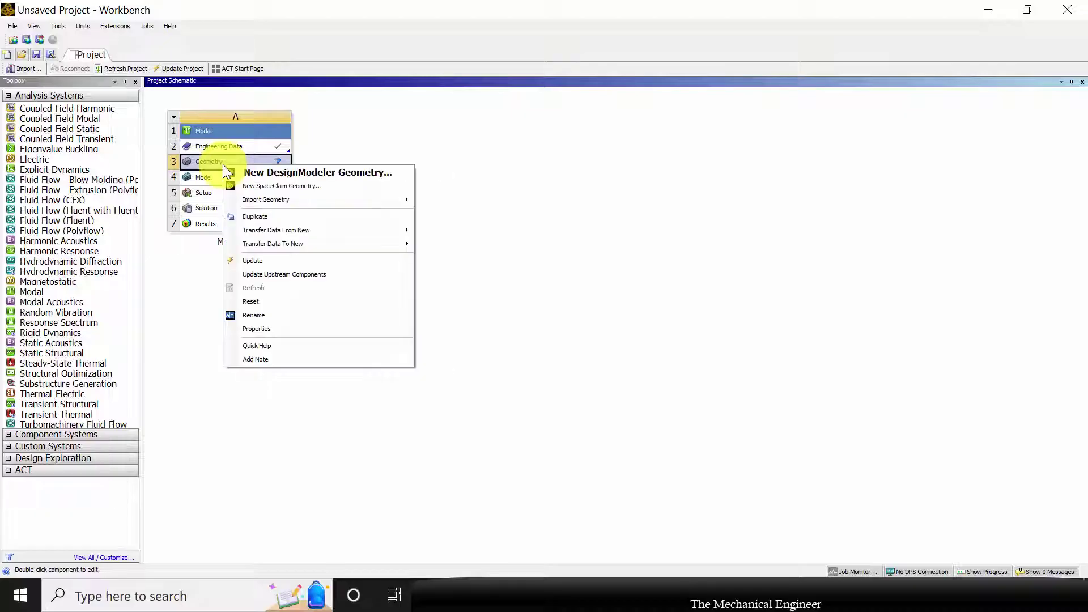
mouse_move(361, 203)
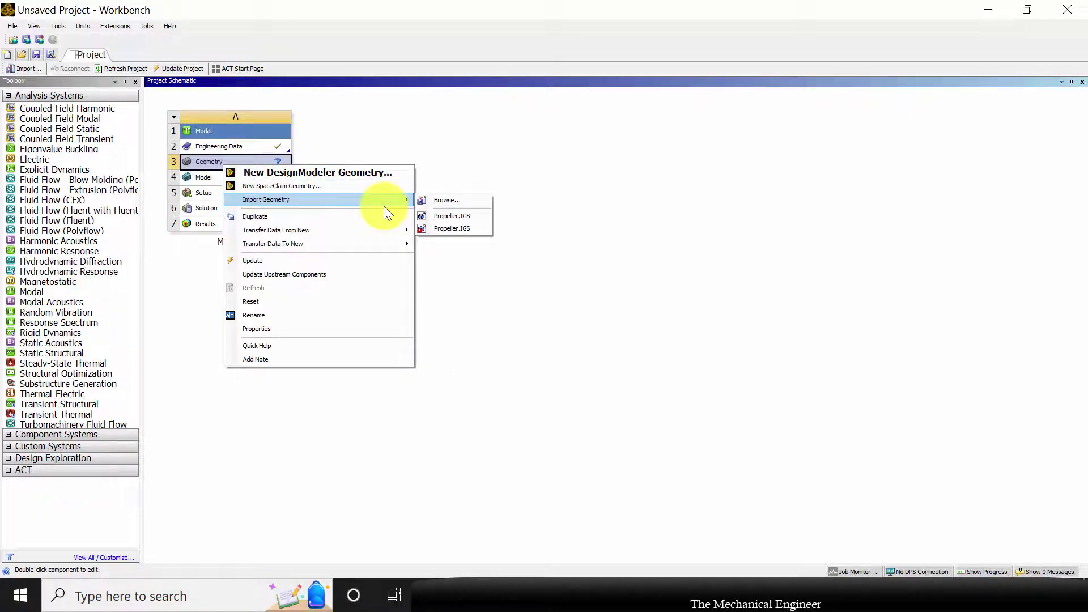
left_click(437, 200)
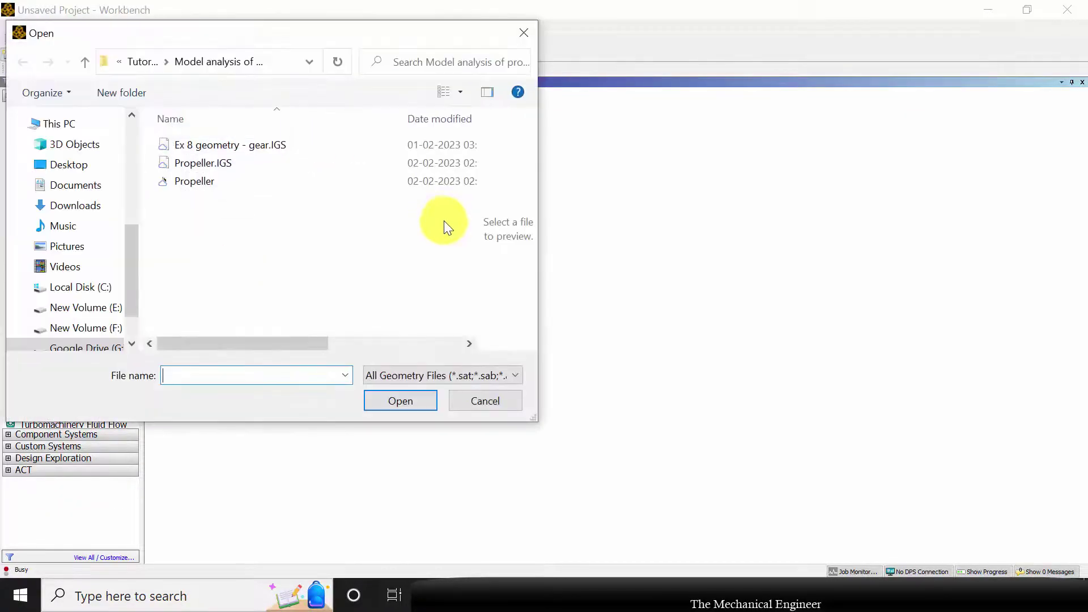
left_click(243, 168)
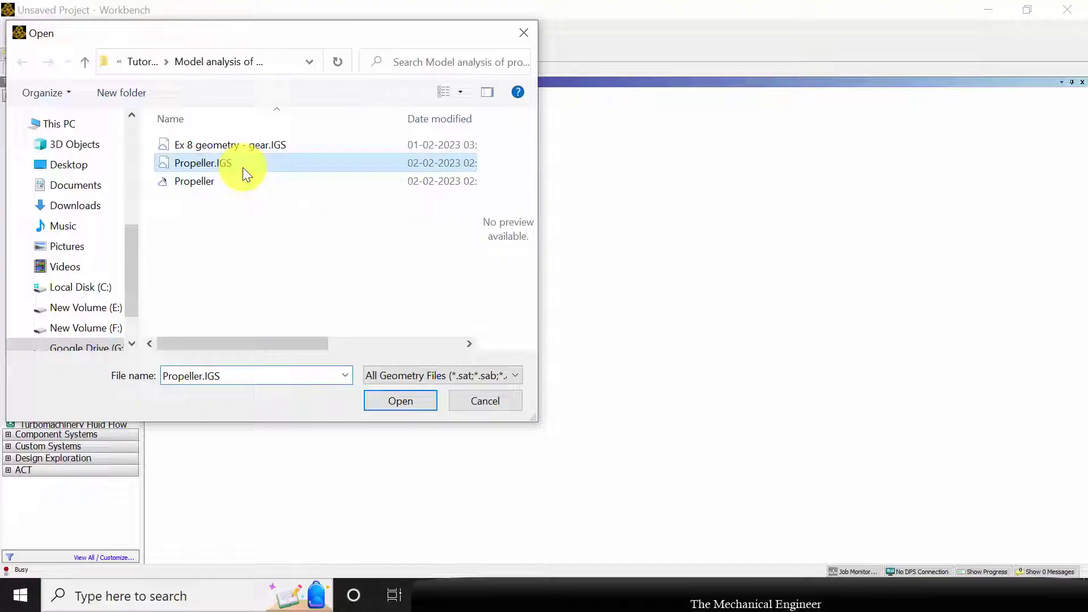
left_click(386, 400)
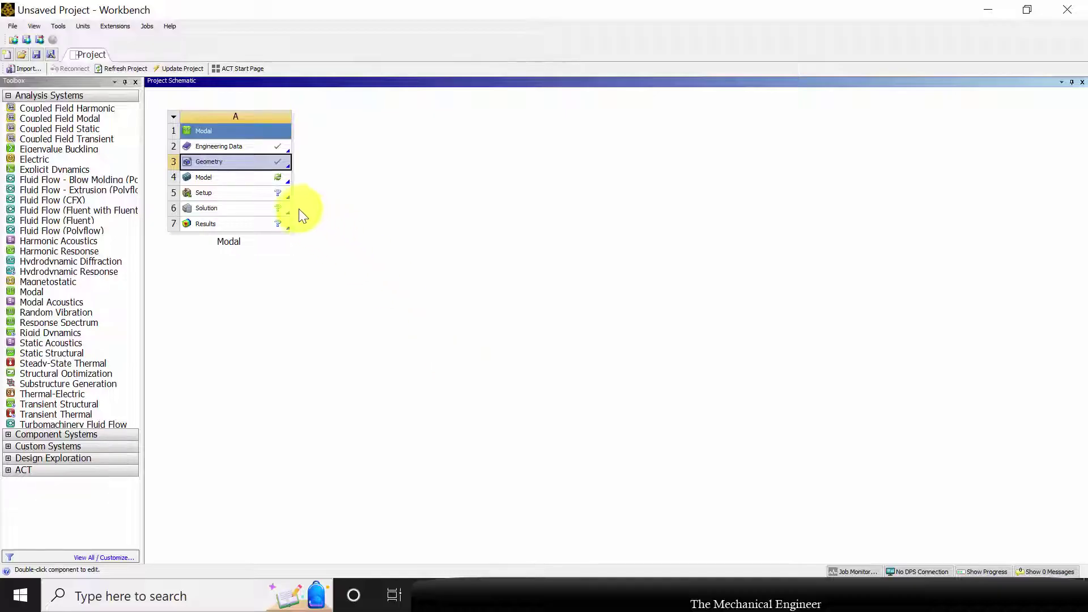
Step: Edit the Model cell to load the propeller in Ansys Mechanical
right_click(225, 181)
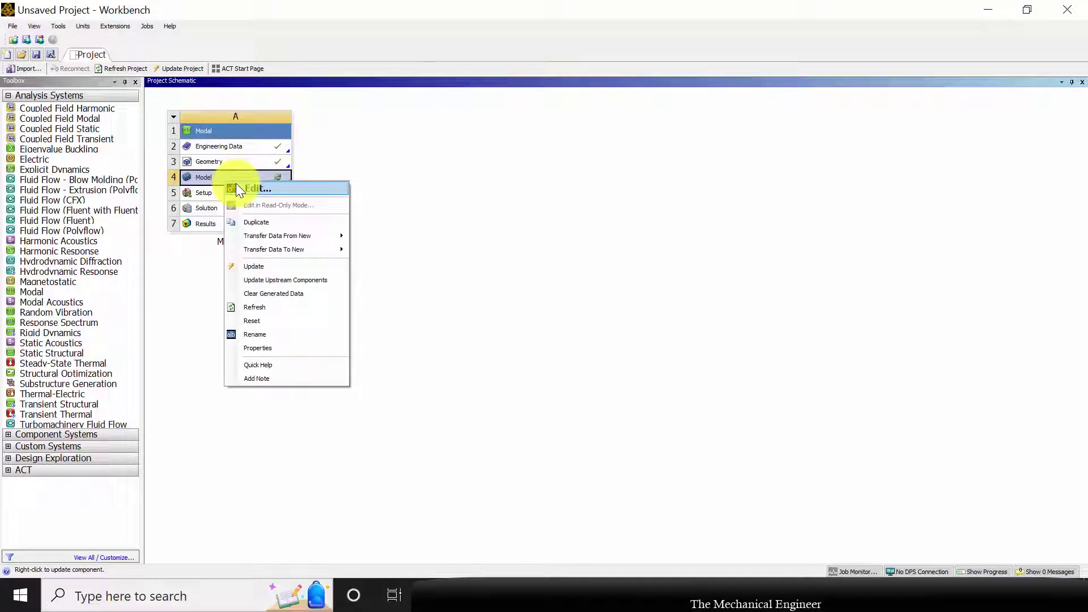
left_click(237, 187)
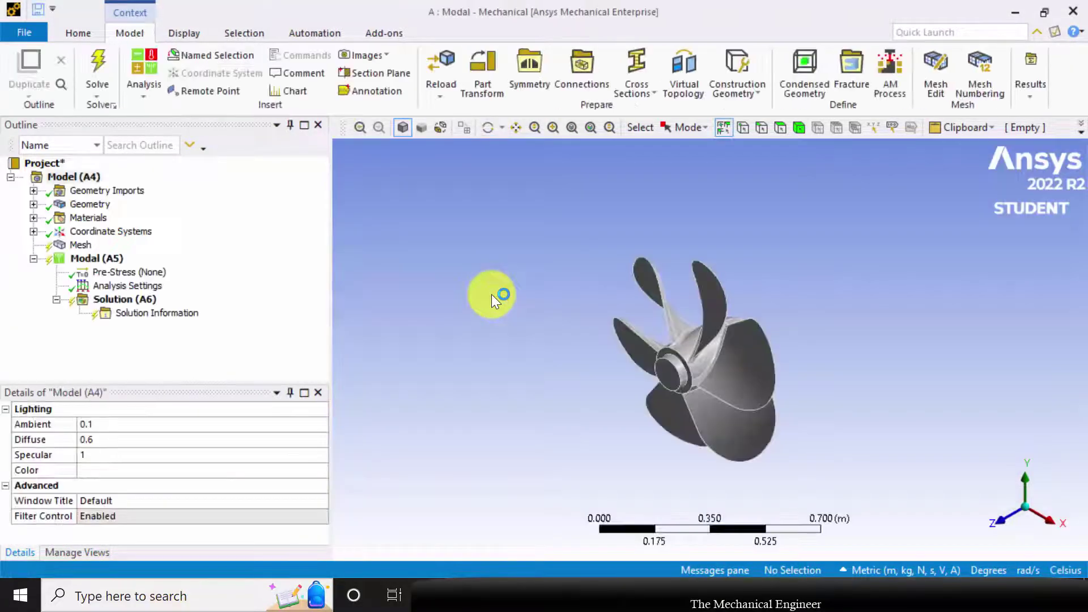
Step: Generate the tetrahedral mesh on the whole propeller and orbit to inspect it
left_click(78, 249)
right_click(77, 249)
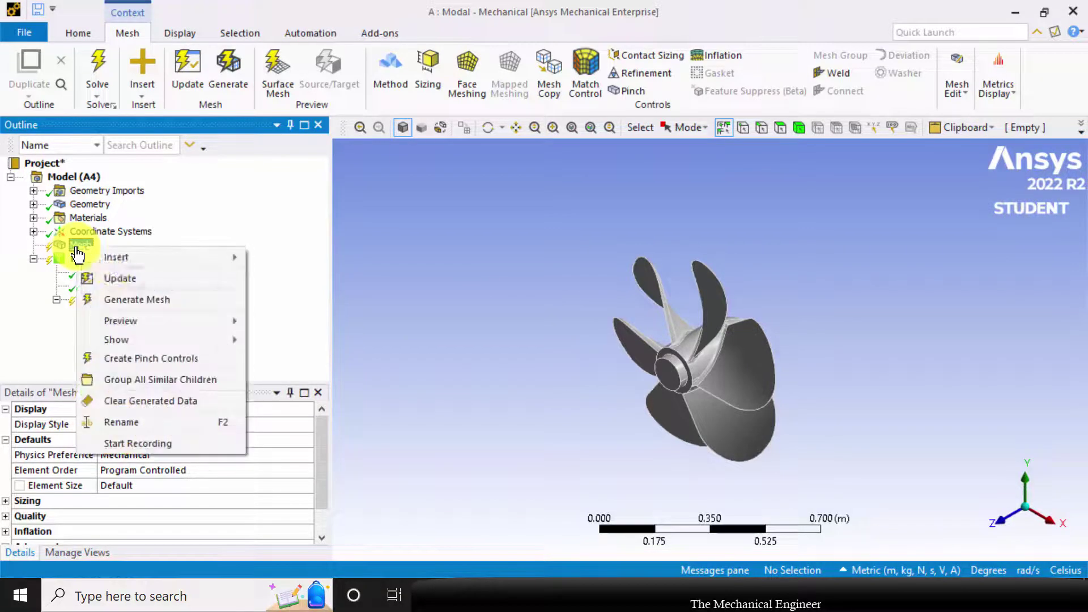
left_click(139, 301)
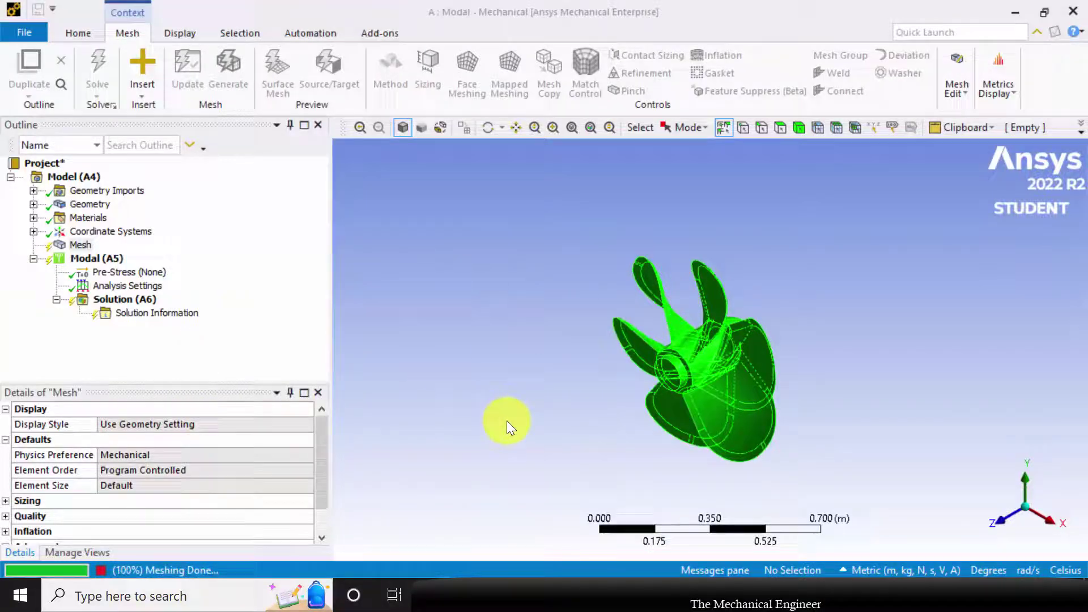
middle_click_drag(596, 426, 757, 316)
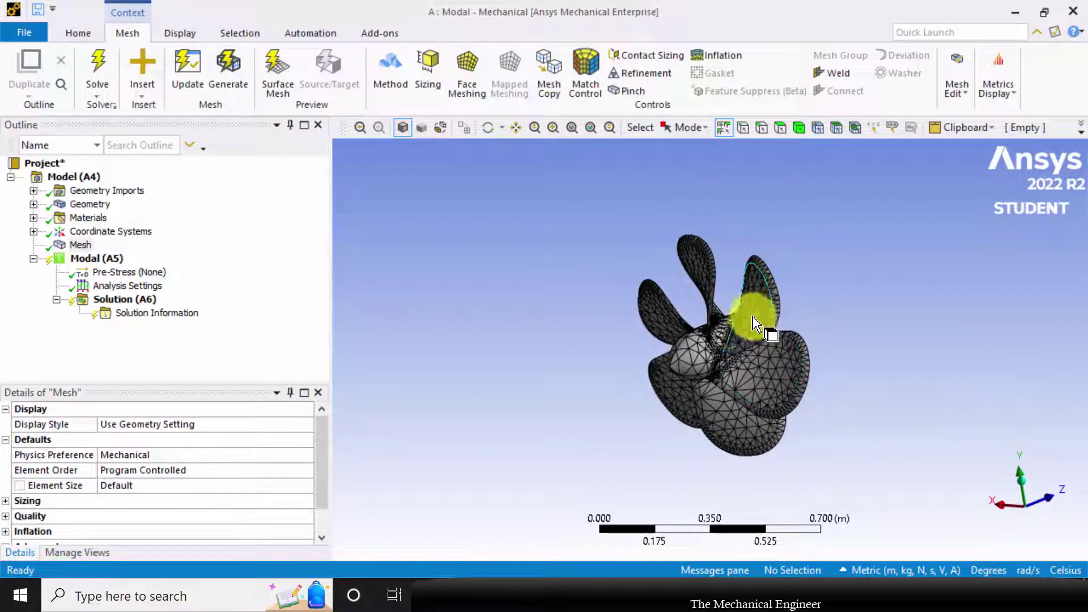
Step: Set Max Modes to Find to 6 in Analysis Settings, then select Modal (A5)
left_click(118, 287)
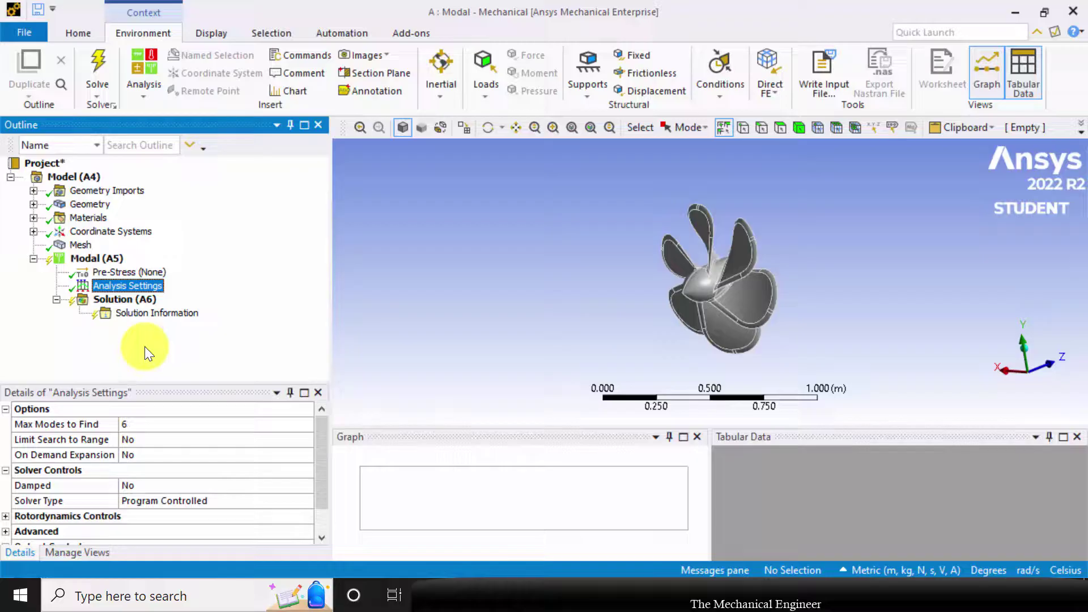
left_click(151, 425)
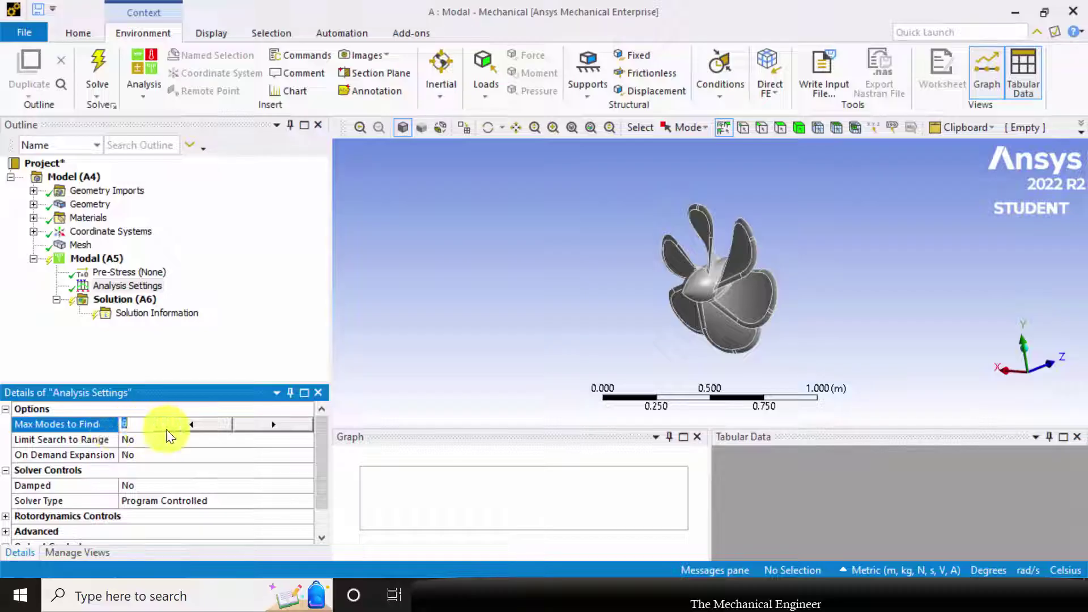
type("1")
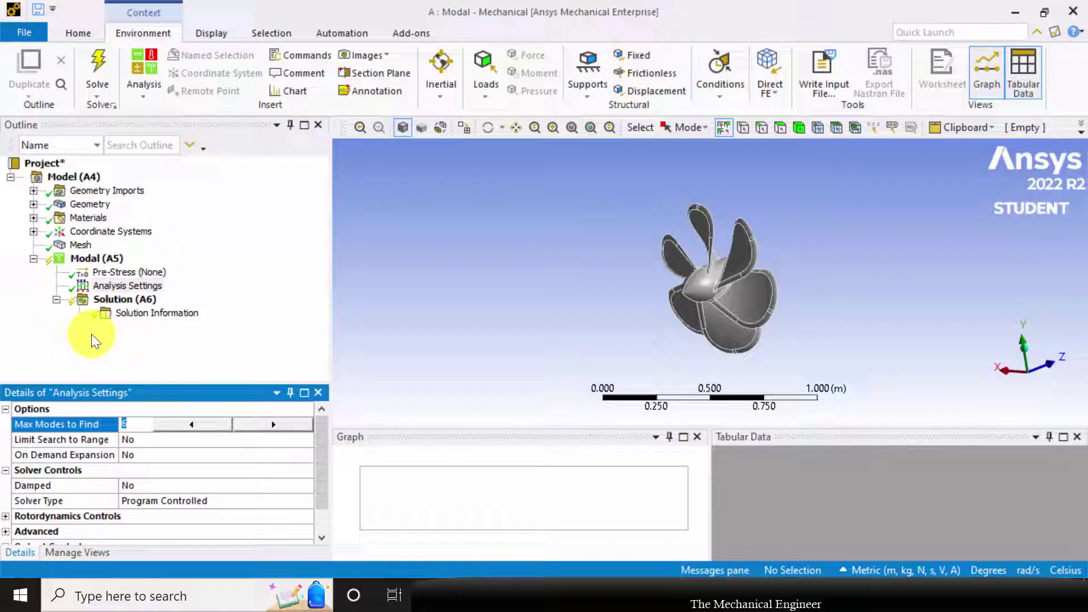
left_click(90, 334)
left_click(96, 259)
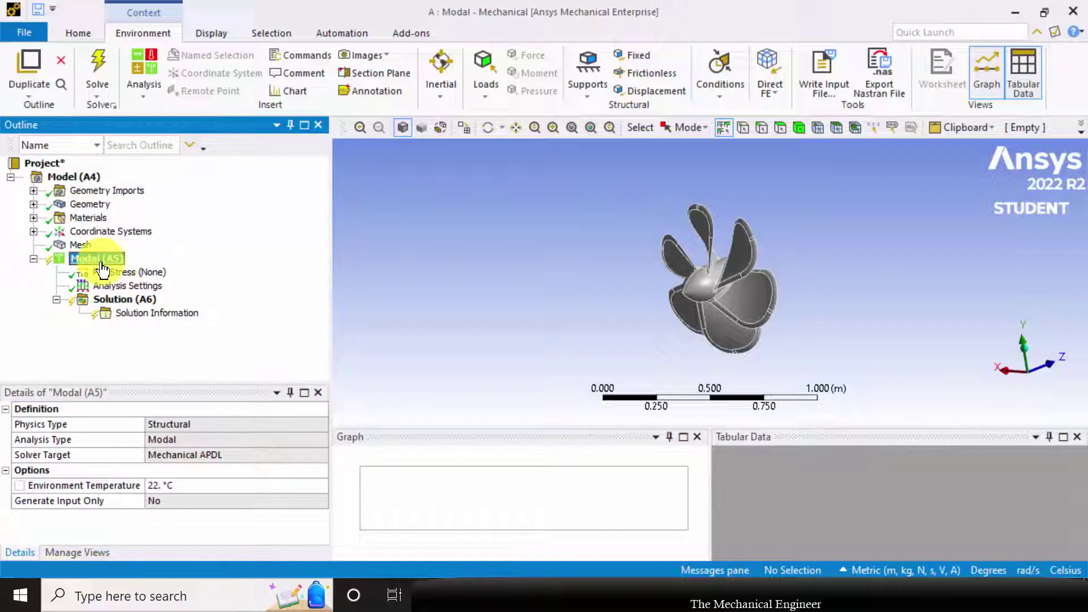
Step: Insert a Remote Displacement and select the propeller hub's two faces
right_click(102, 267)
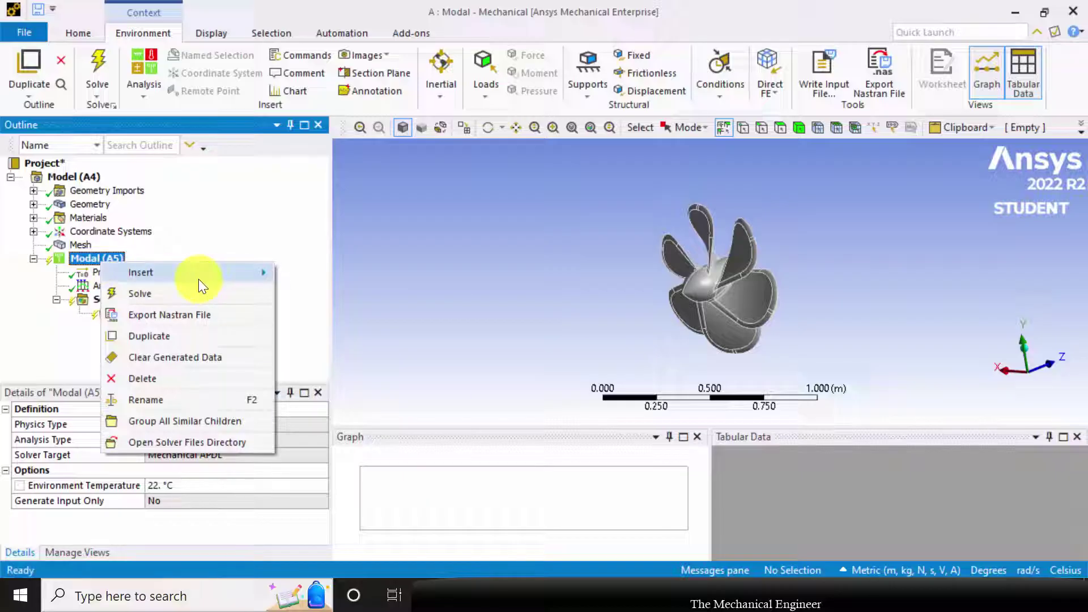
mouse_move(216, 274)
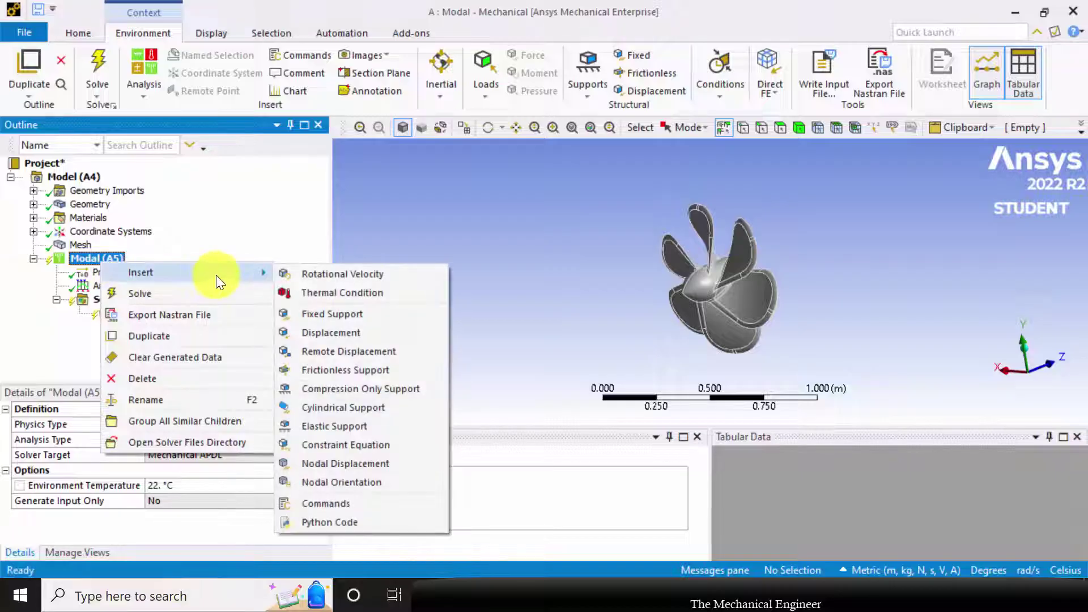
left_click(374, 351)
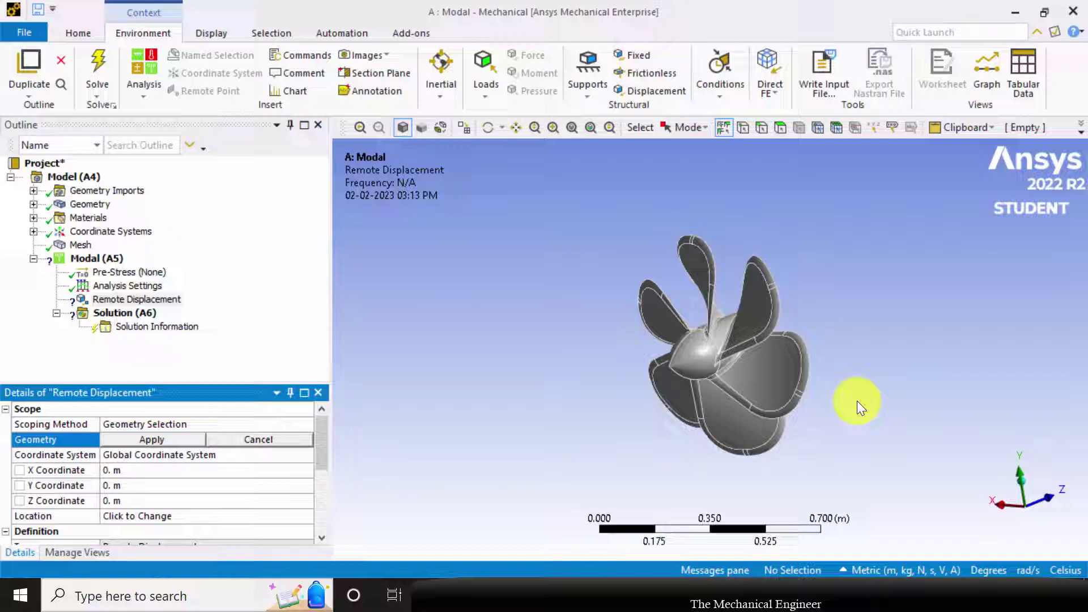
middle_click_drag(857, 400, 759, 381)
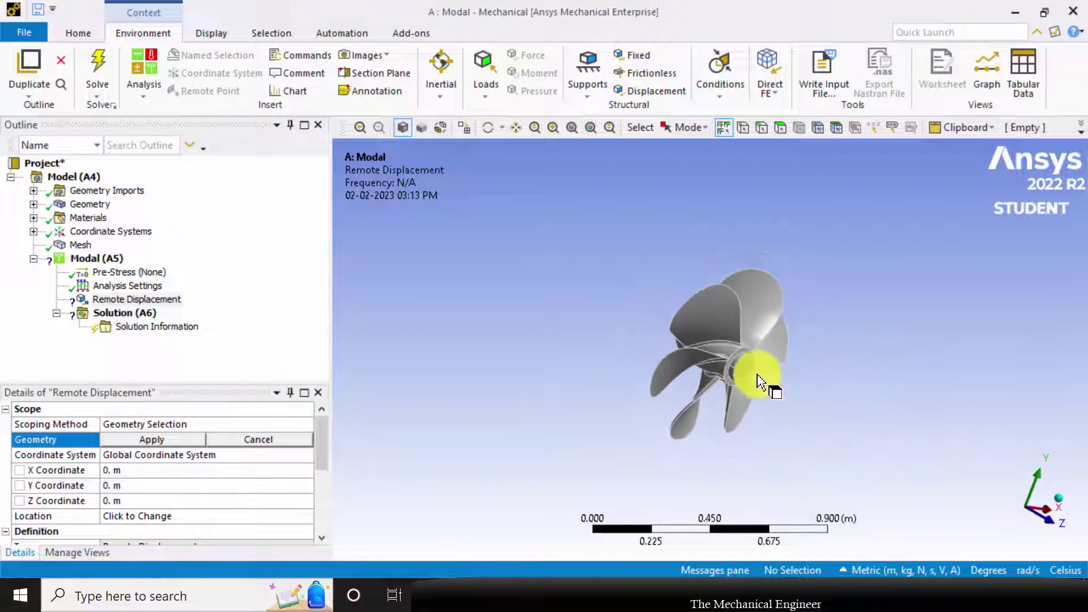
scroll(760, 381, "up", 10)
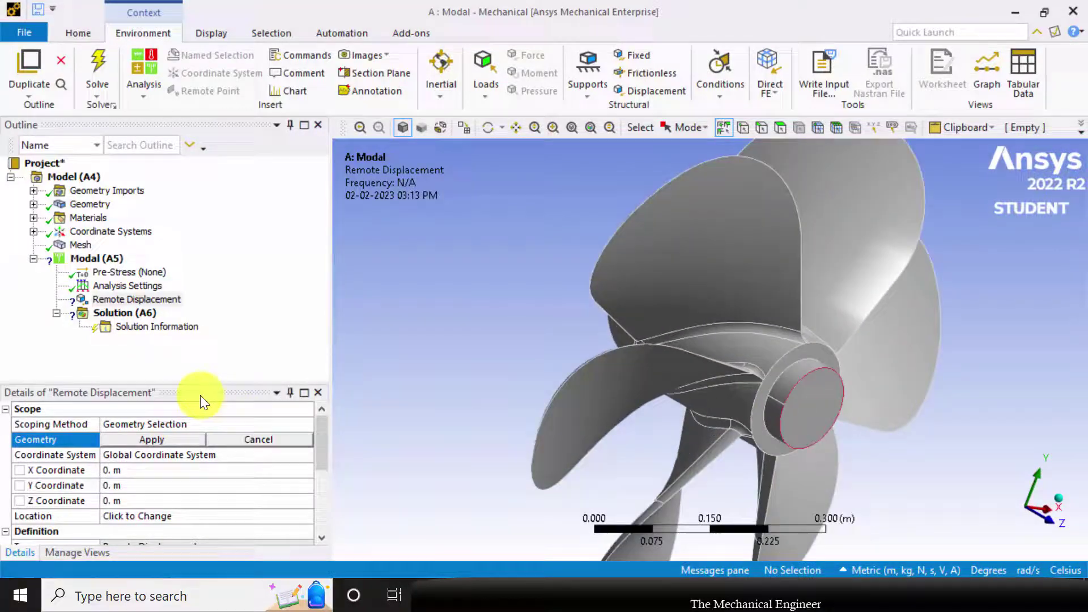
left_click(777, 420)
left_click(784, 390, "ctrl")
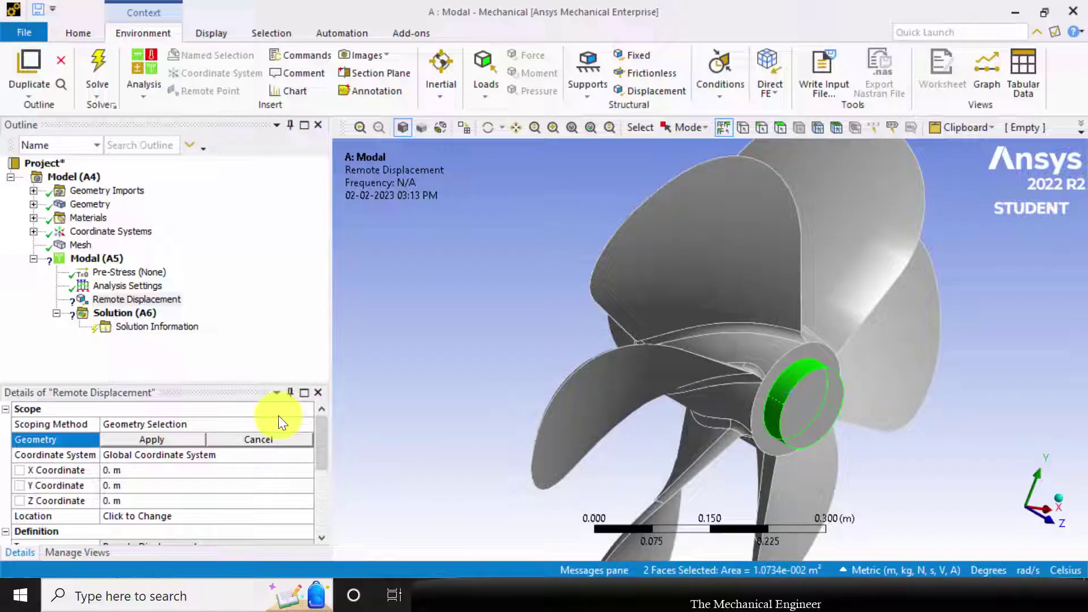
Step: Apply the two hub faces as scope and set X, Y and Z Components to 0
left_click(169, 440)
scroll(222, 452, "down", 3)
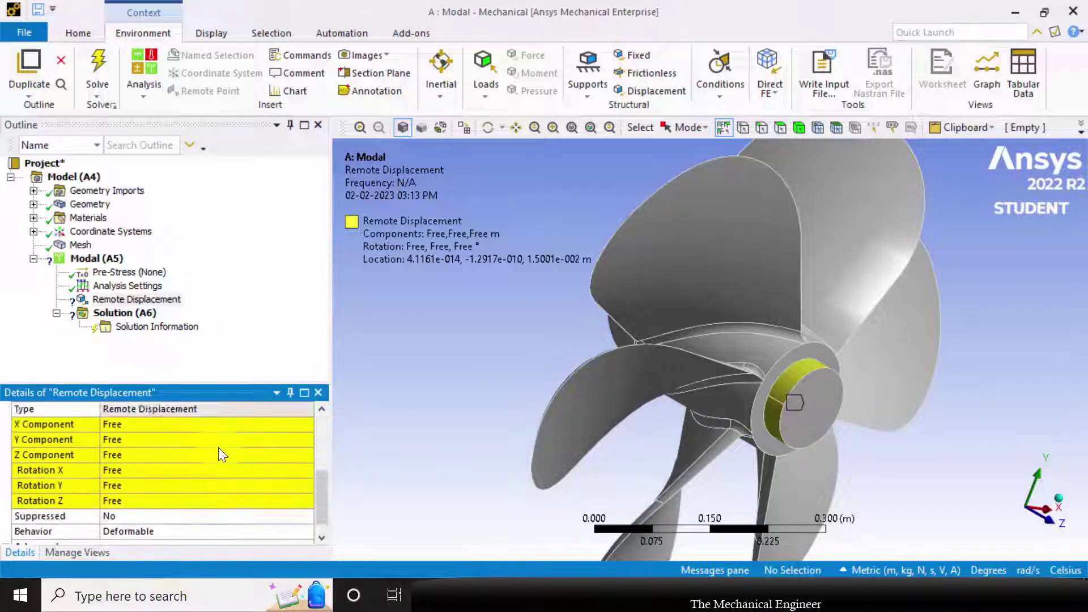
scroll(219, 447, "up", 2)
left_click(118, 454)
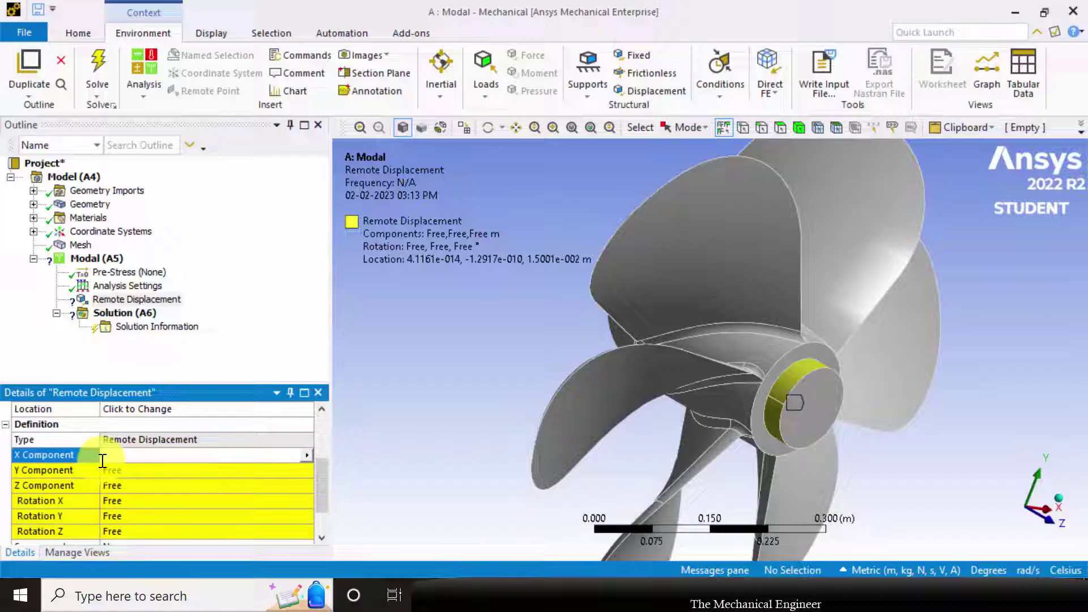
type("0")
key("Return")
scroll(130, 462, "down", 3)
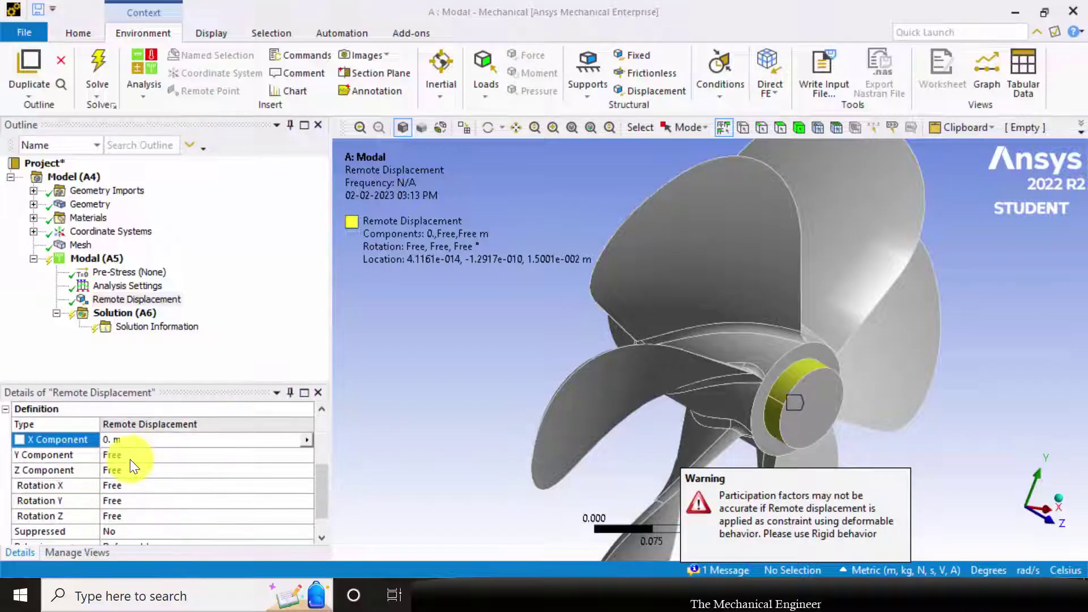
left_click(131, 459)
type("0")
key("Return")
scroll(124, 468, "down", 2)
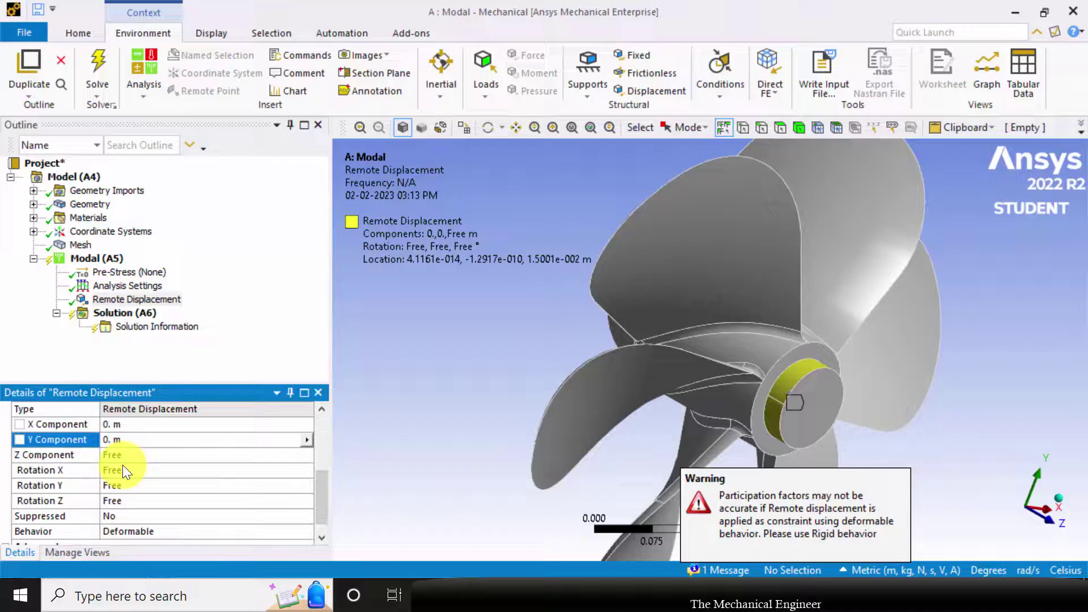
left_click(146, 457)
type("0")
key("Return")
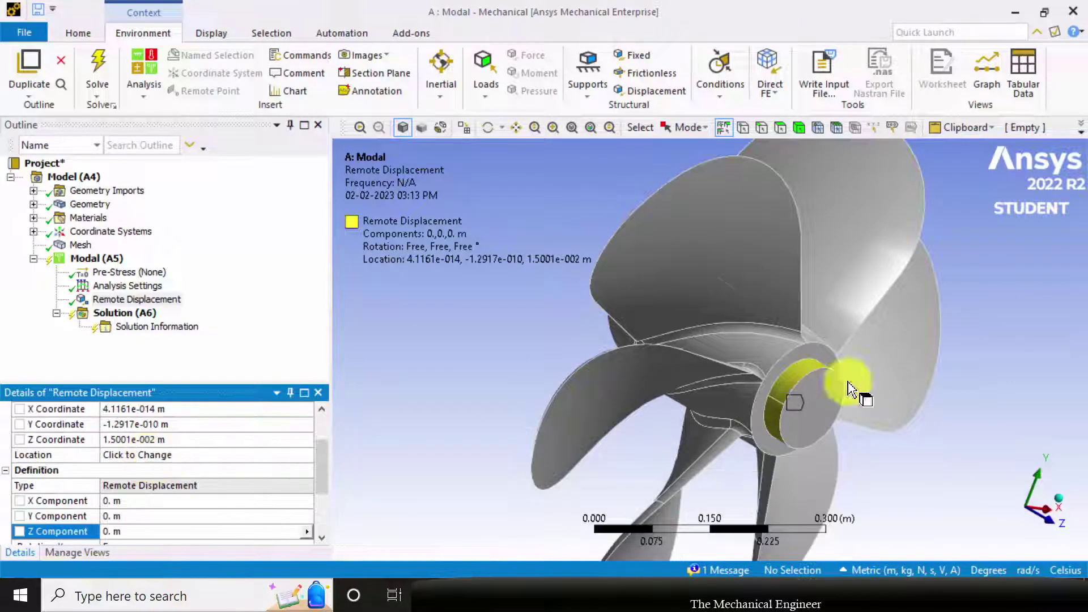
Step: Set Rotation X and Rotation Y to 0, leaving Rotation Z free
middle_click_drag(849, 389, 1003, 516)
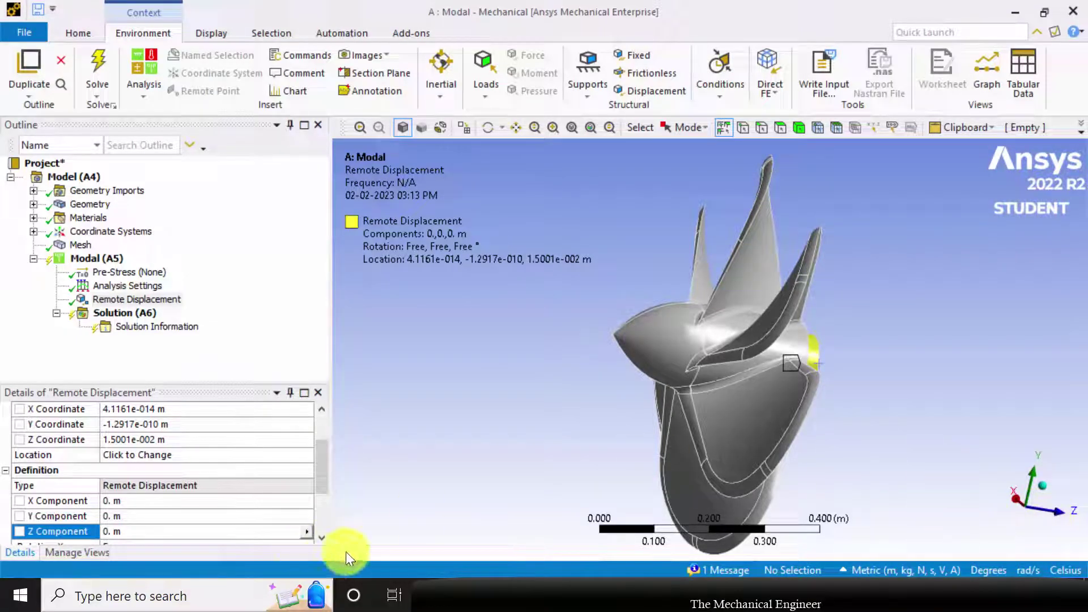
scroll(198, 499, "down", 2)
left_click(122, 449)
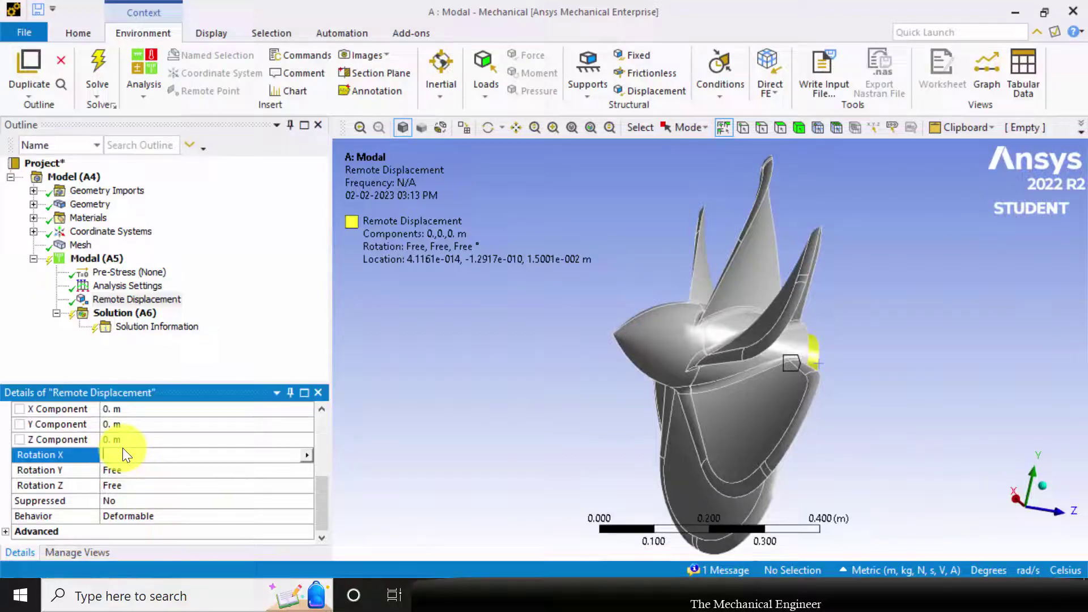
type("0")
key("Return")
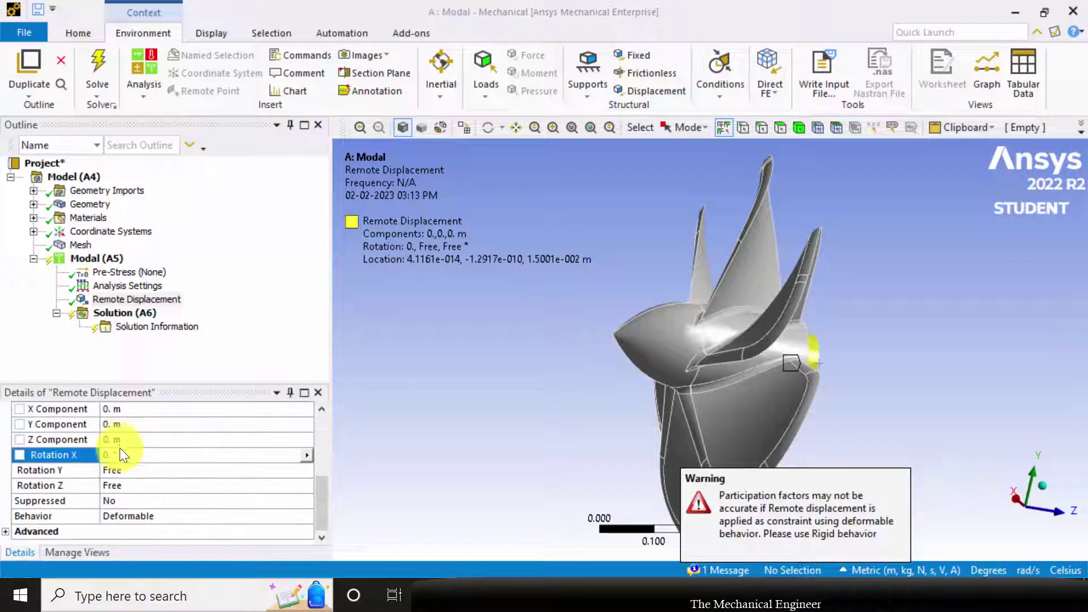
left_click(135, 473)
type("0")
key("Return")
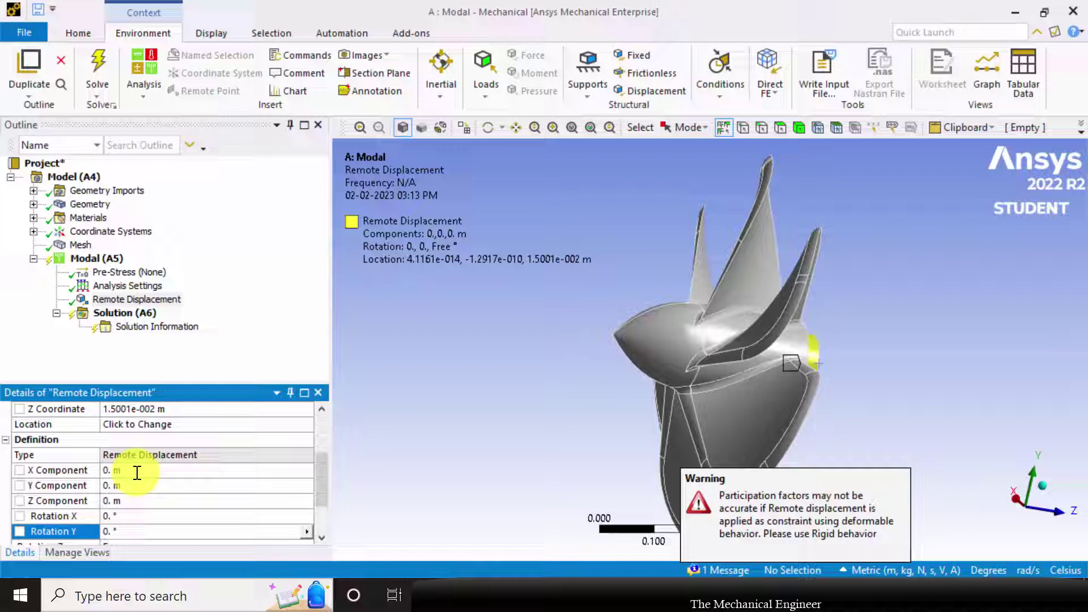
left_click(122, 314)
Step: Solve Solution (A6) and close the warning to view frequencies from 0 to 114.9 Hz
right_click(142, 325)
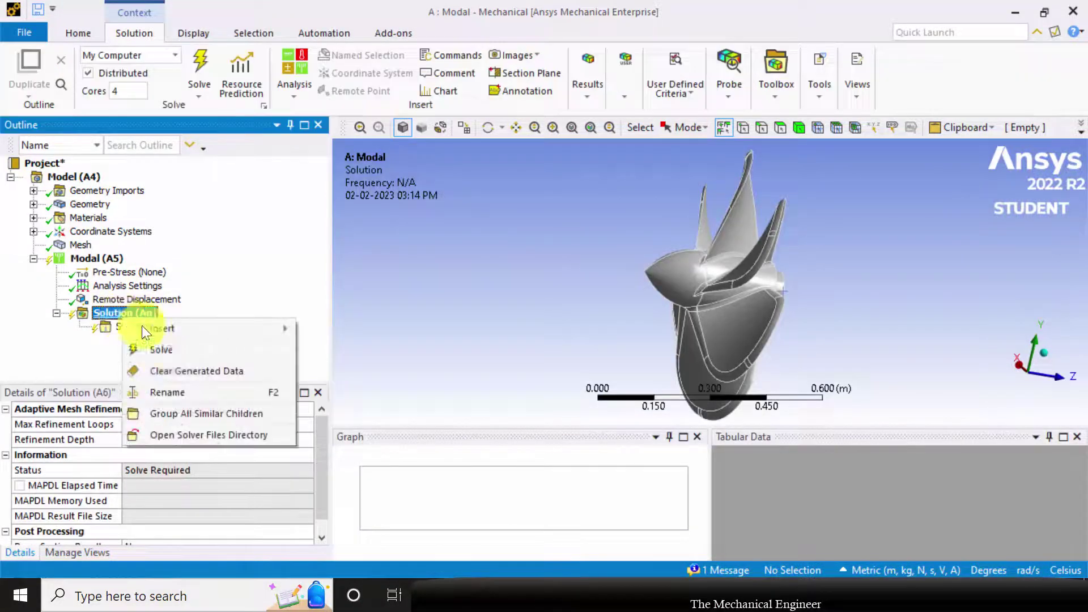
left_click(170, 355)
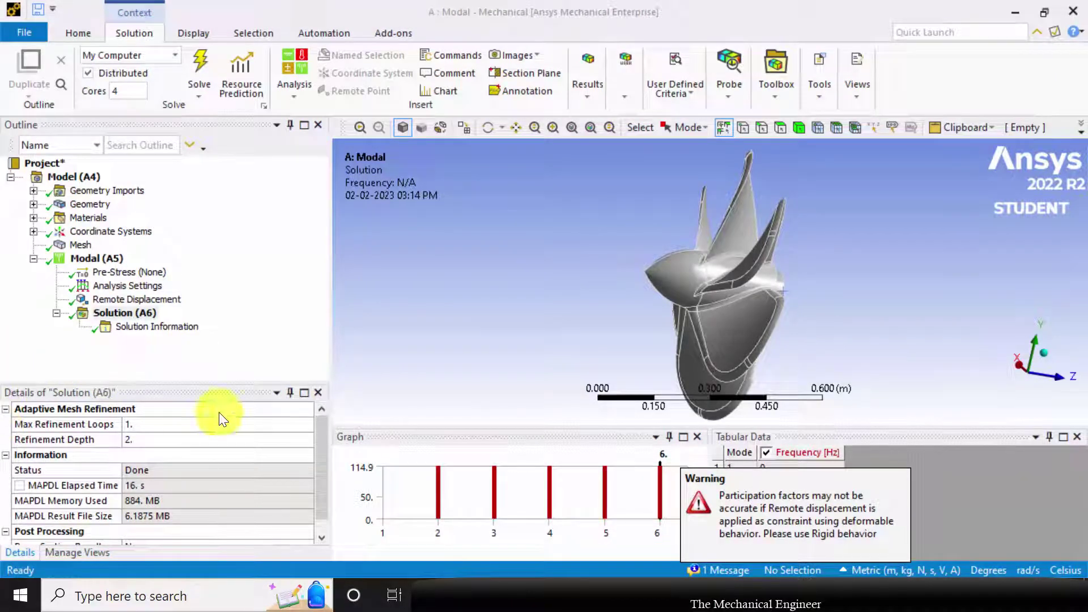
left_click(1004, 511)
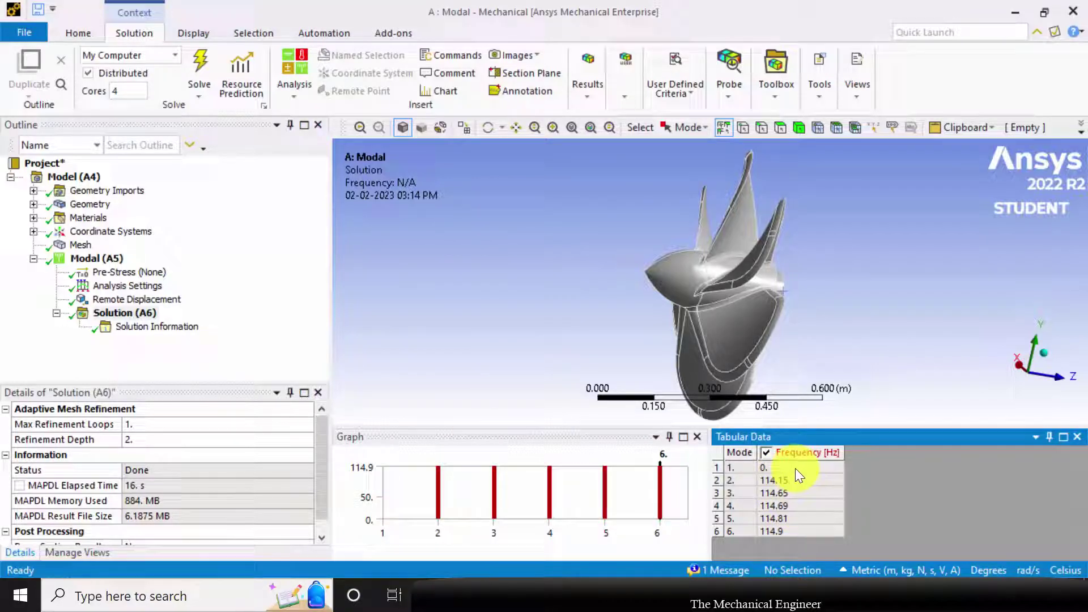
Step: Insert Total Deformation results under Solution (A6) until Total Deformation 6 exists
right_click(137, 313)
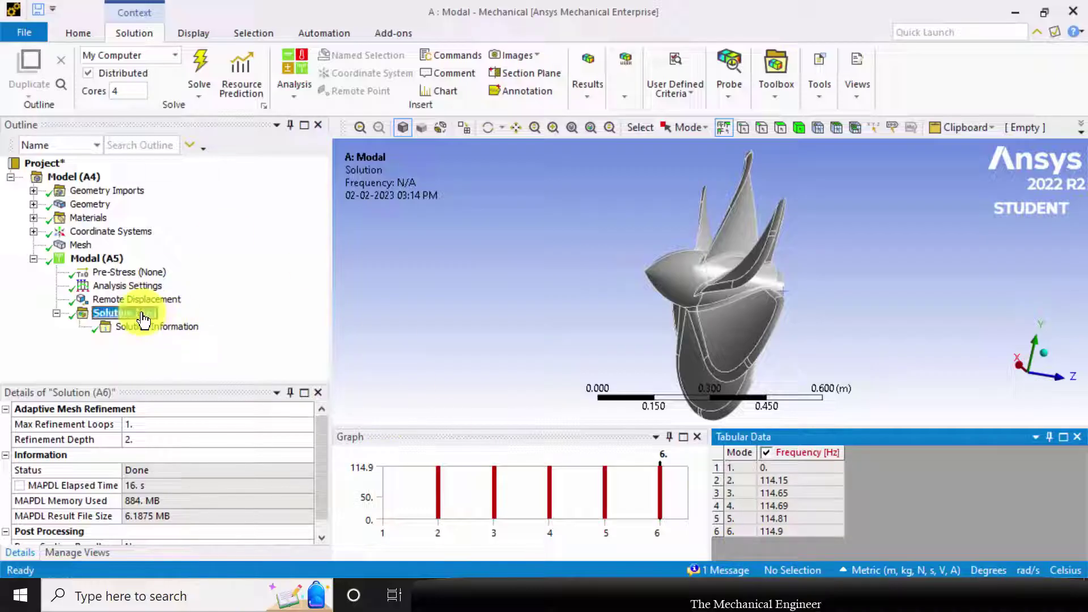
mouse_move(249, 319)
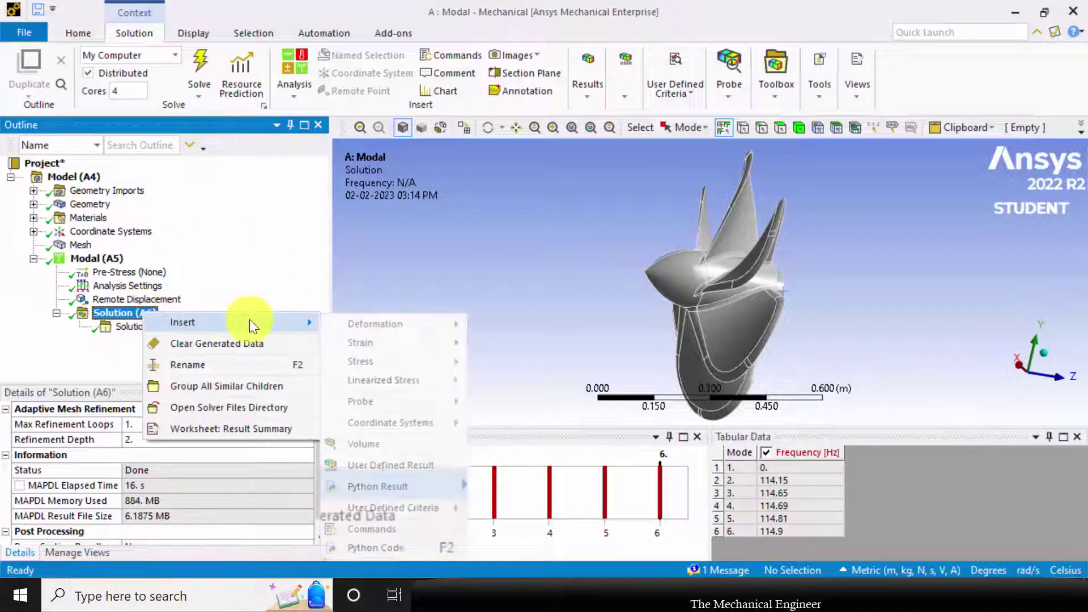
mouse_move(382, 322)
left_click(506, 325)
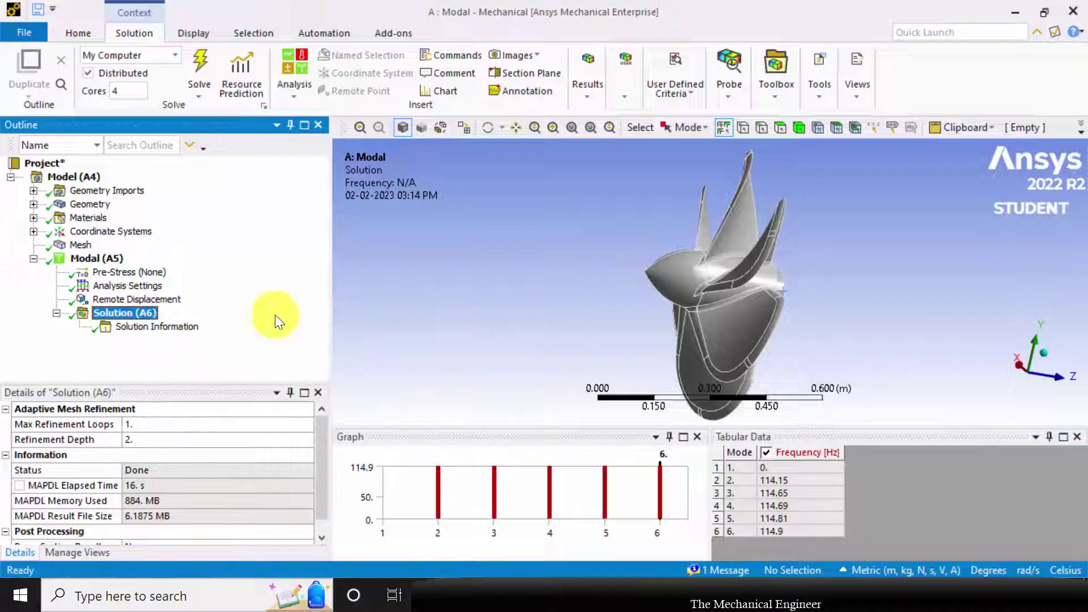
right_click(143, 315)
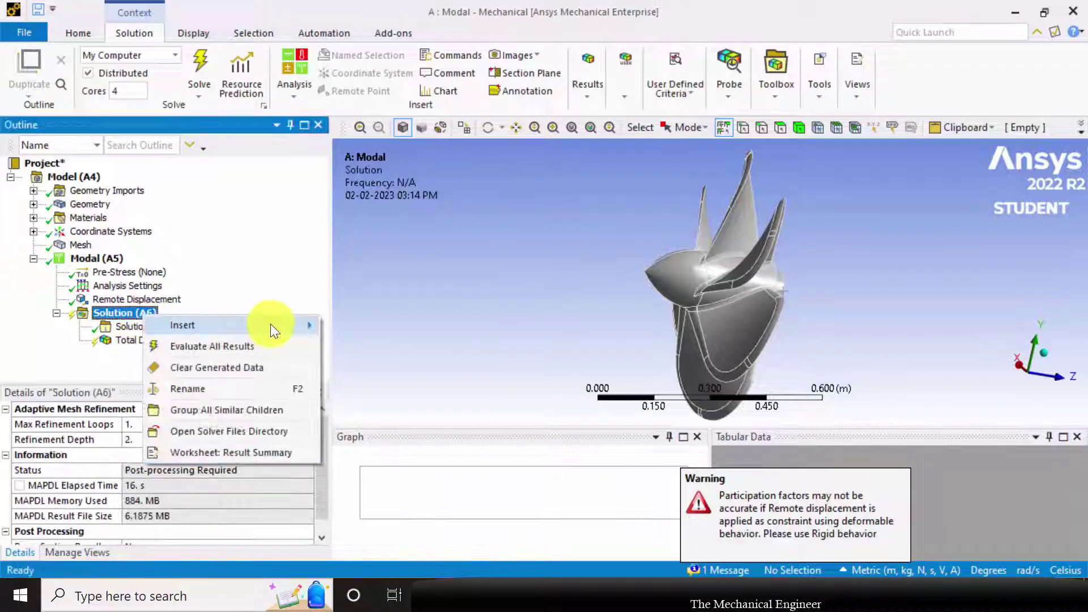
mouse_move(271, 324)
mouse_move(400, 328)
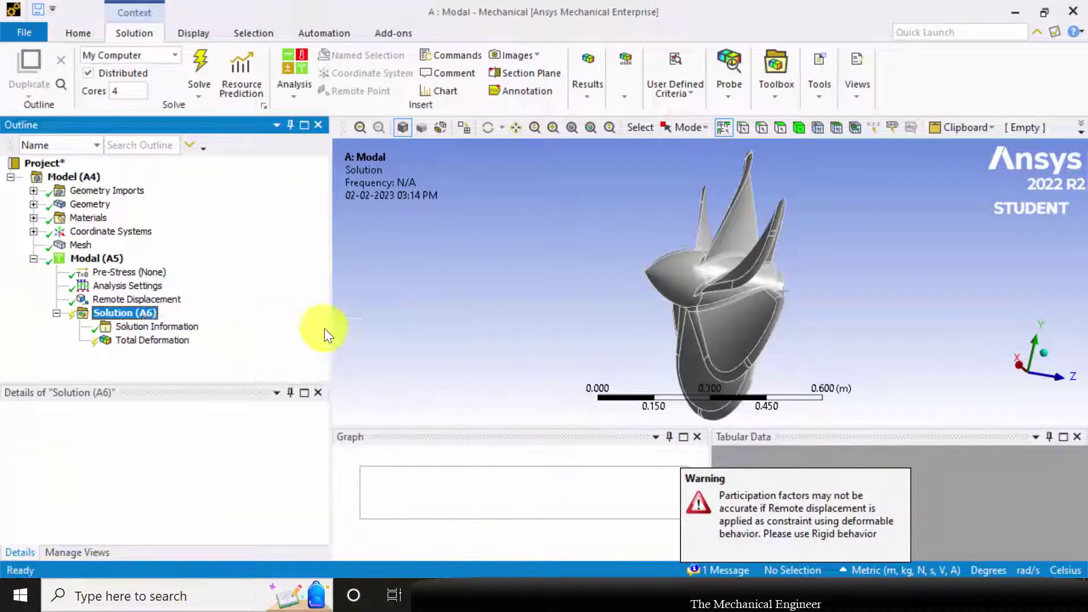
left_click(491, 328)
right_click(147, 312)
mouse_move(260, 320)
mouse_move(406, 329)
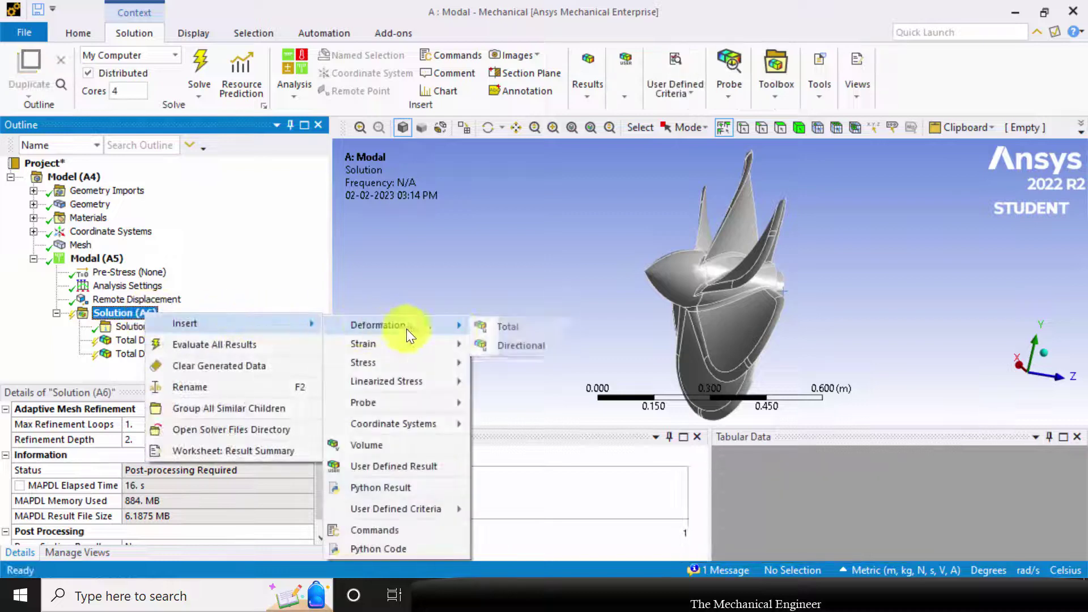
left_click(506, 327)
right_click(142, 313)
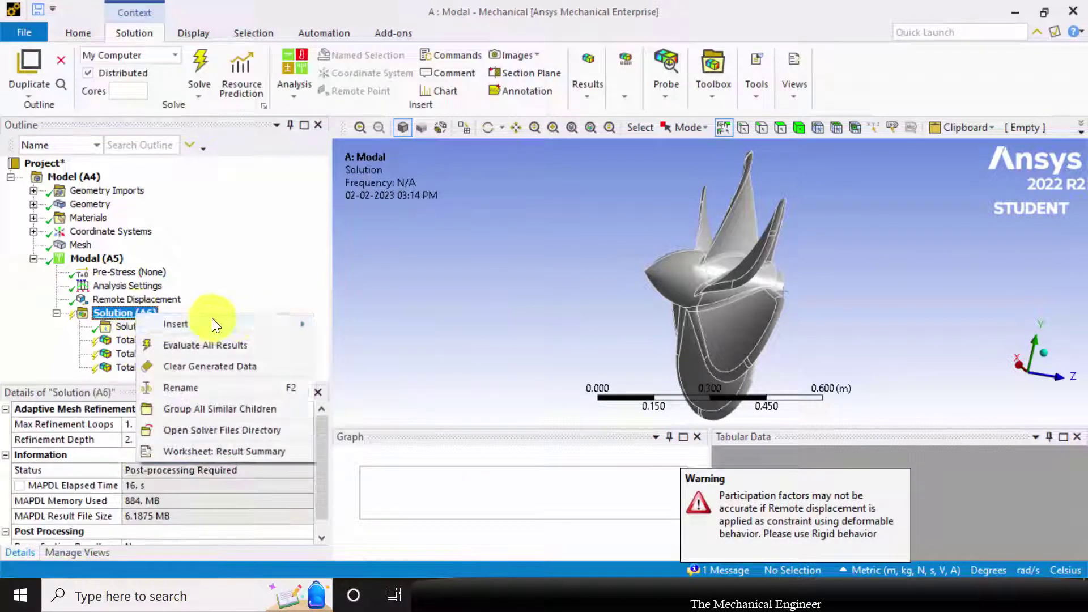
mouse_move(267, 323)
mouse_move(457, 326)
left_click(492, 327)
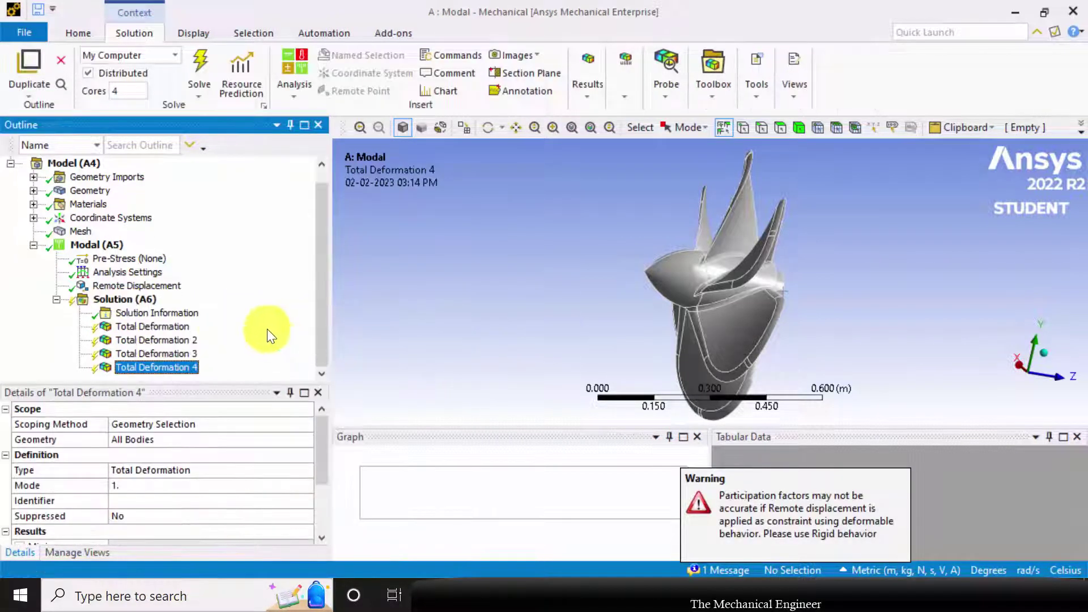
right_click(150, 287)
mouse_move(287, 305)
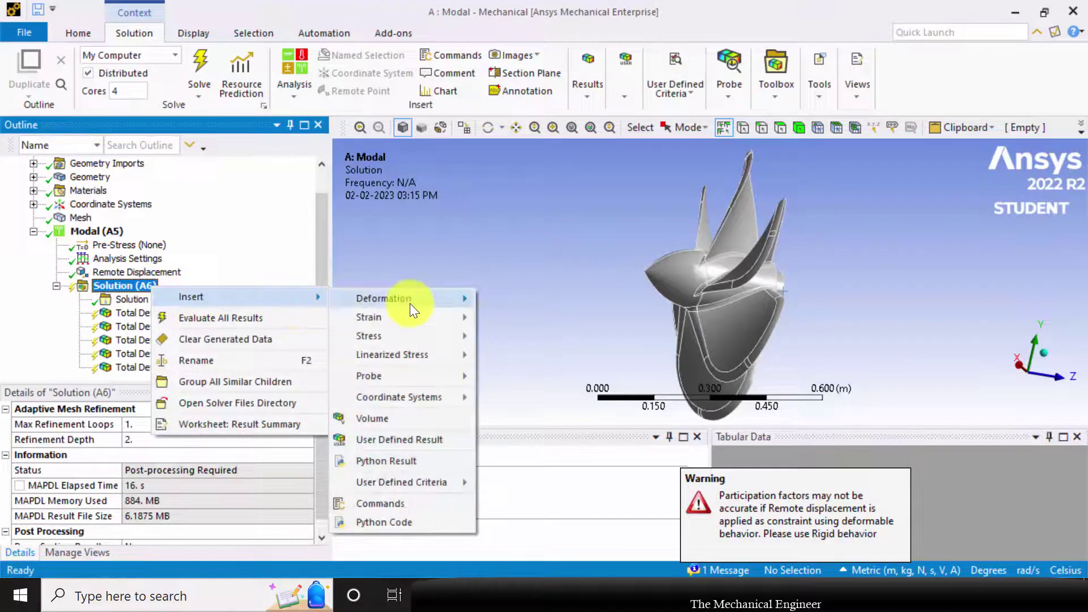
mouse_move(410, 304)
left_click(513, 301)
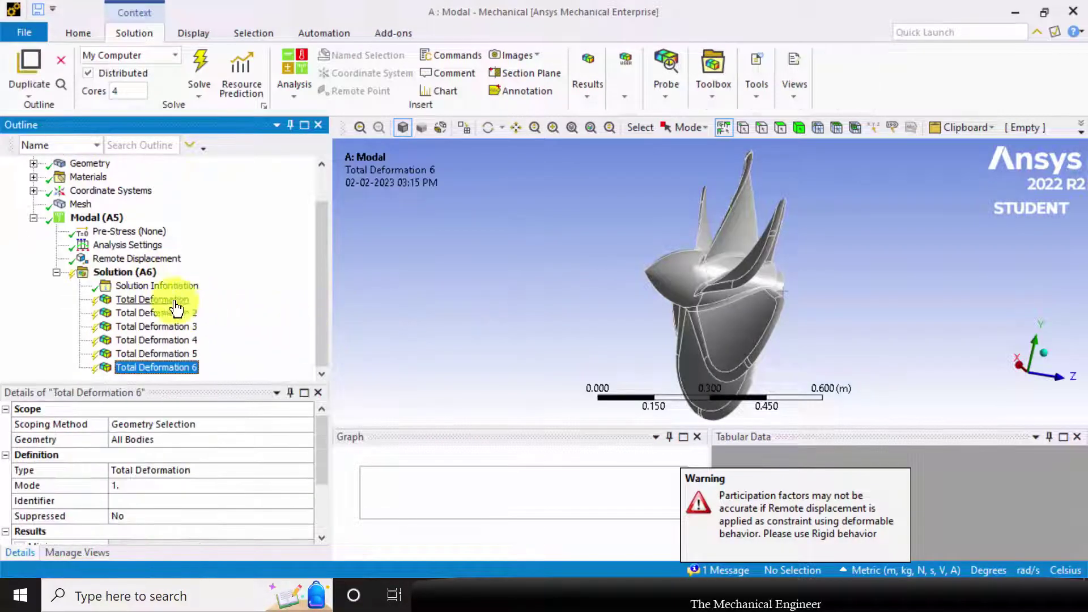
Step: Set Total Deformation 2 to mode 2 and Total Deformation 3 to mode 3
left_click(170, 300)
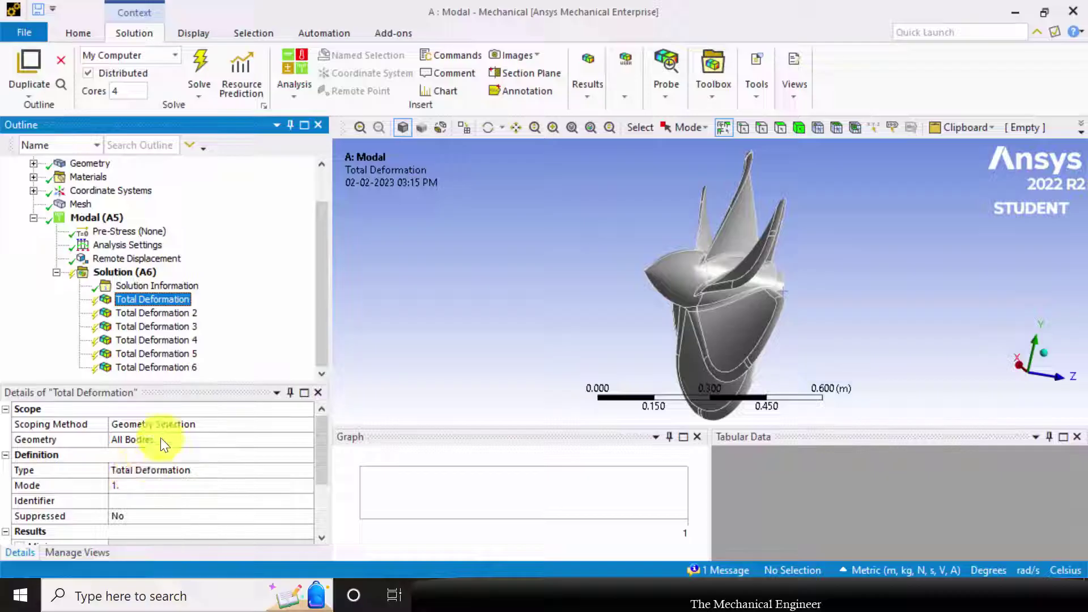
left_click(173, 313)
left_click(162, 488)
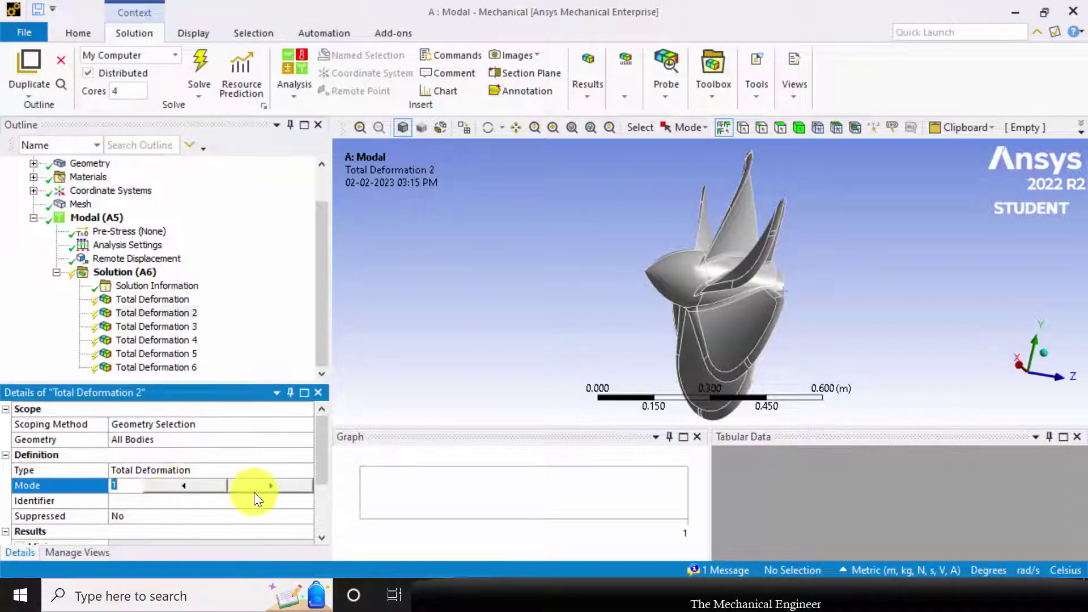
left_click(253, 491)
left_click(153, 331)
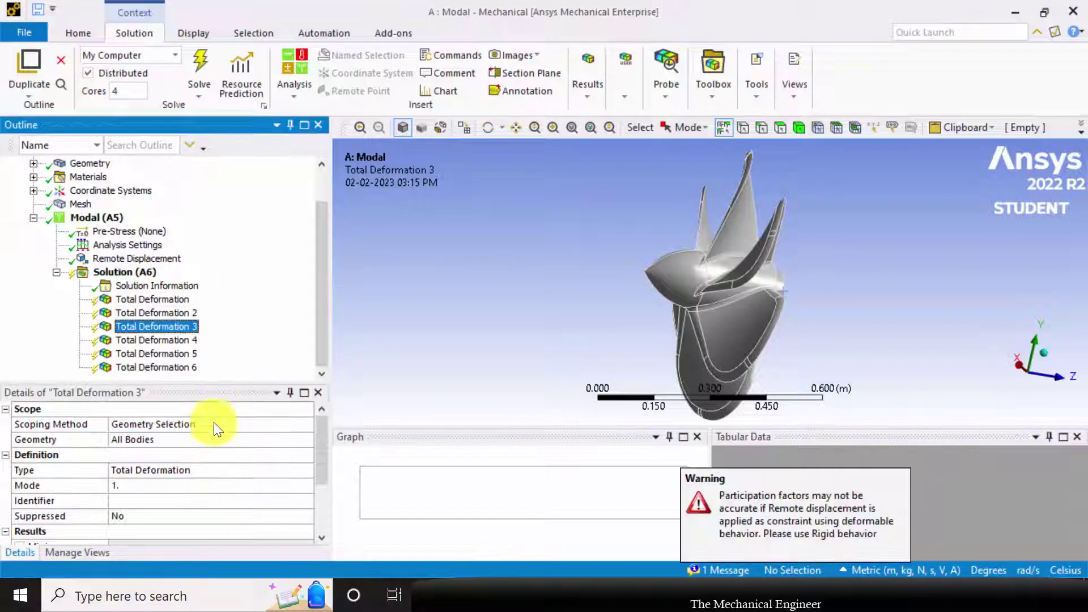
left_click(174, 489)
left_click(274, 491)
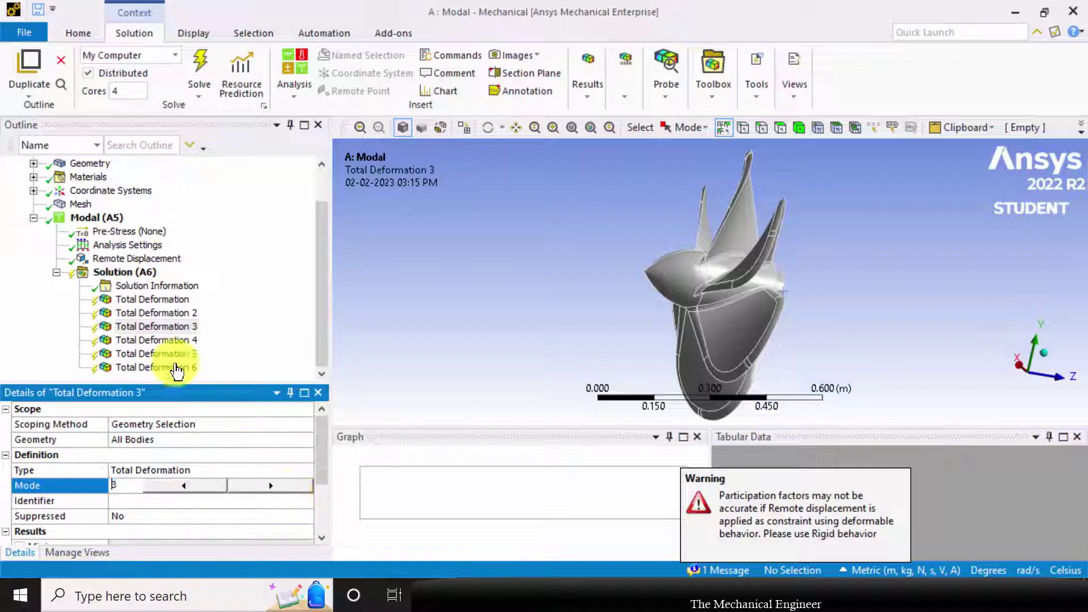
Step: Set Total Deformations 4, 5 and 6 to modes 4, 5 and 6
left_click(167, 340)
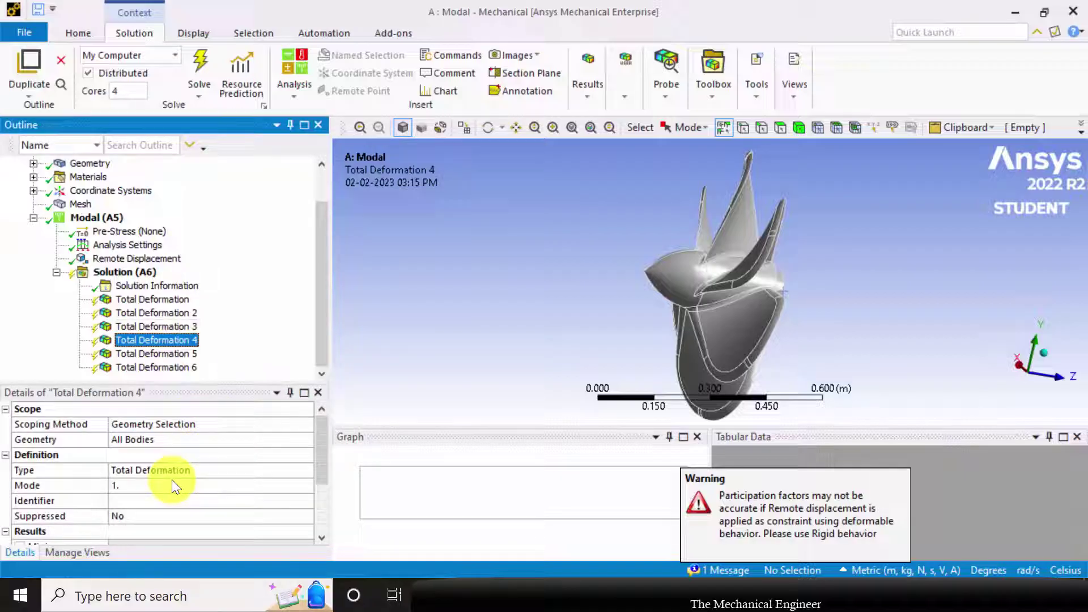
left_click(171, 481)
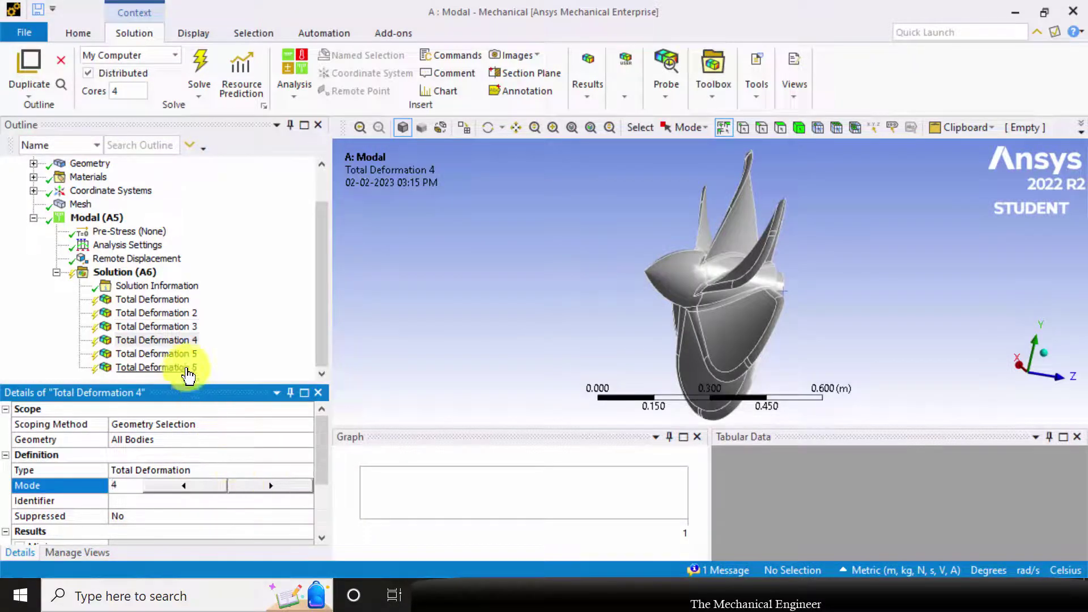
left_click(170, 354)
left_click(198, 488)
left_click(253, 485)
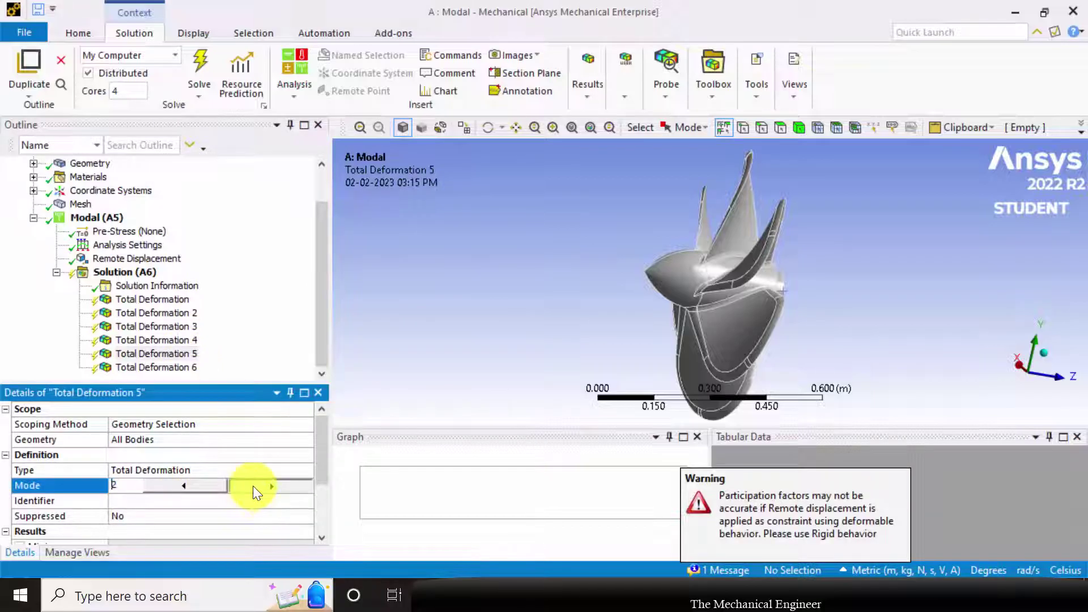
left_click(253, 485)
left_click(253, 485)
left_click(182, 367)
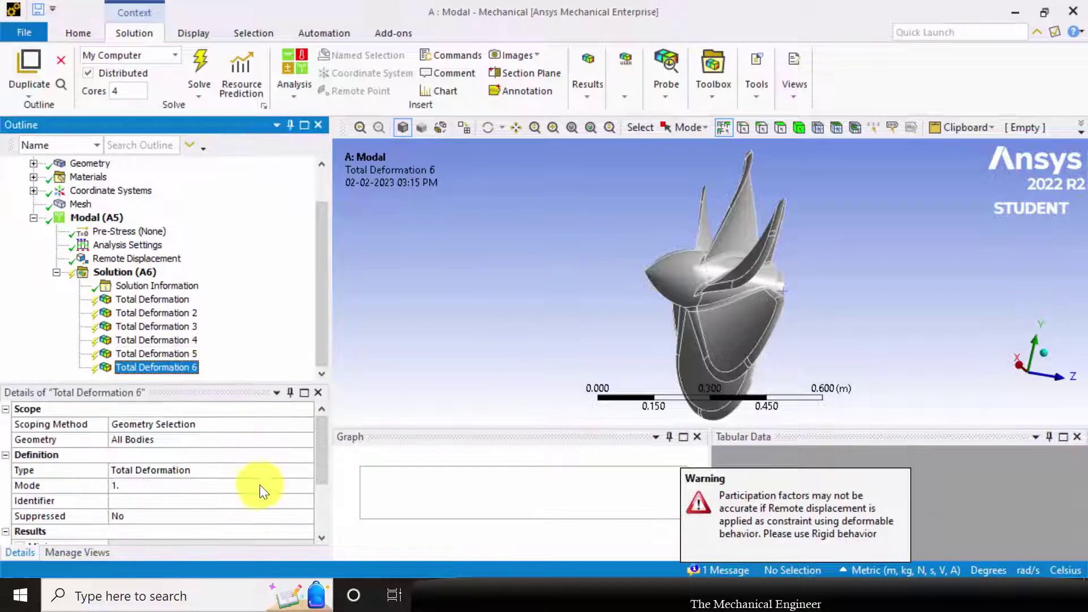
left_click(233, 489)
left_click(267, 484)
left_click(268, 485)
left_click(267, 485)
left_click(268, 485)
left_click(267, 485)
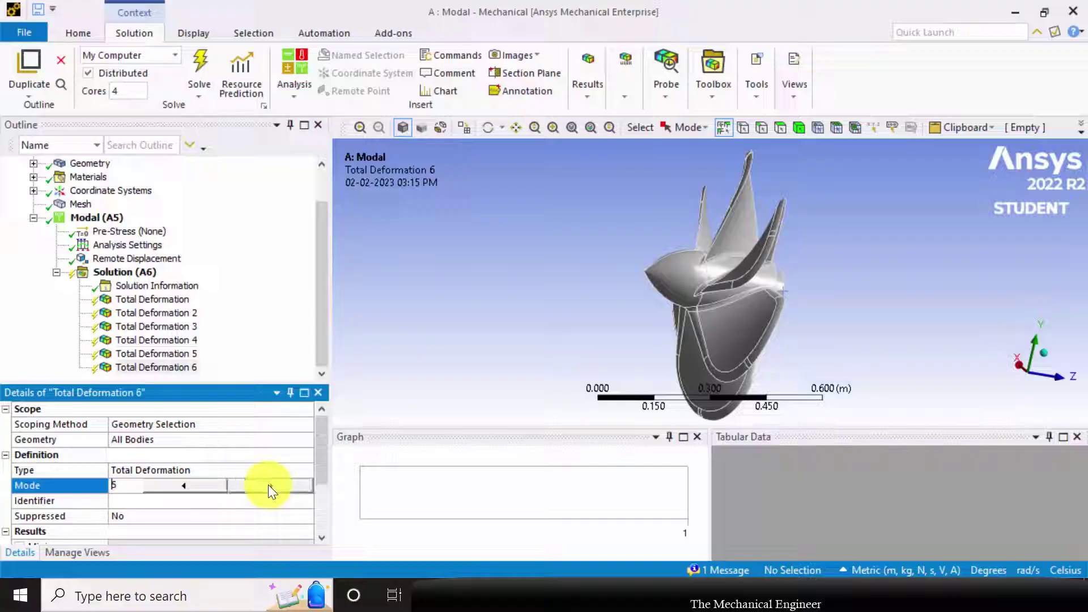
Step: Evaluate all results and display mode 1's deformation, peaking at 0.26044 m
left_click(48, 341)
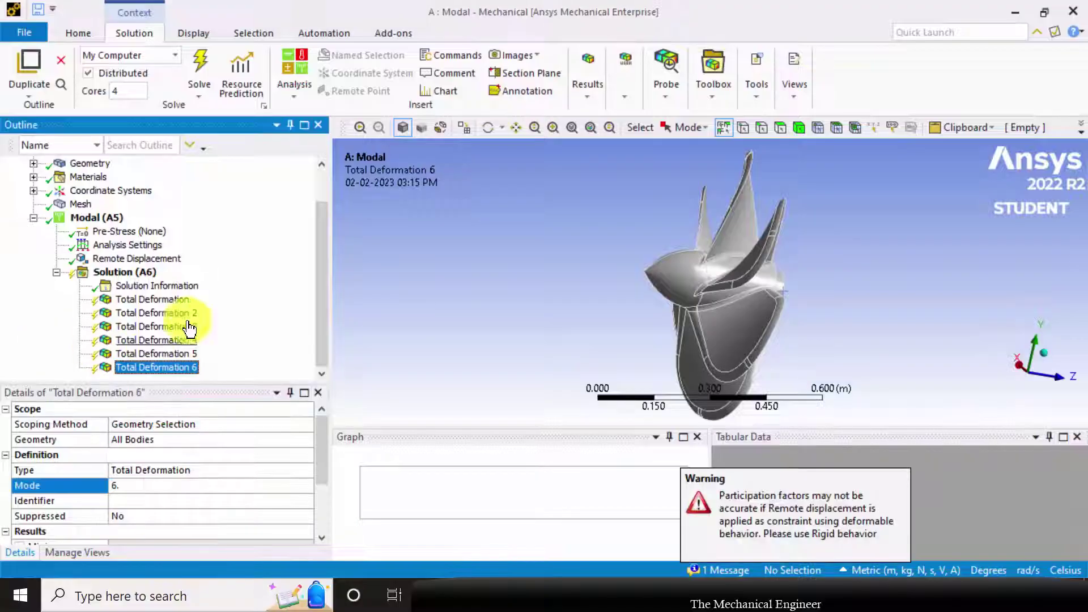
right_click(137, 273)
left_click(204, 299)
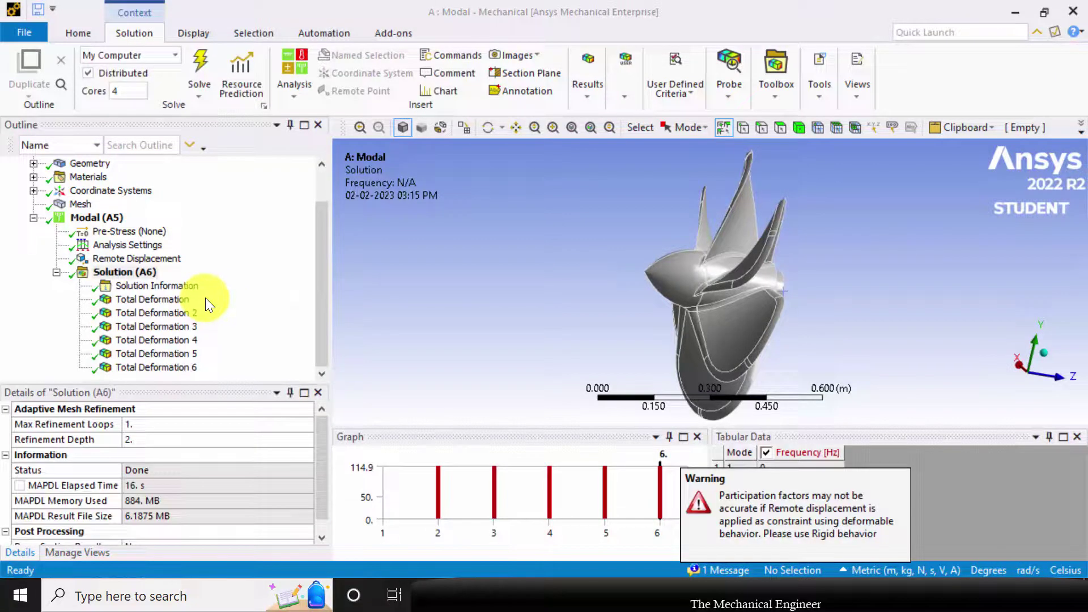
left_click(159, 300)
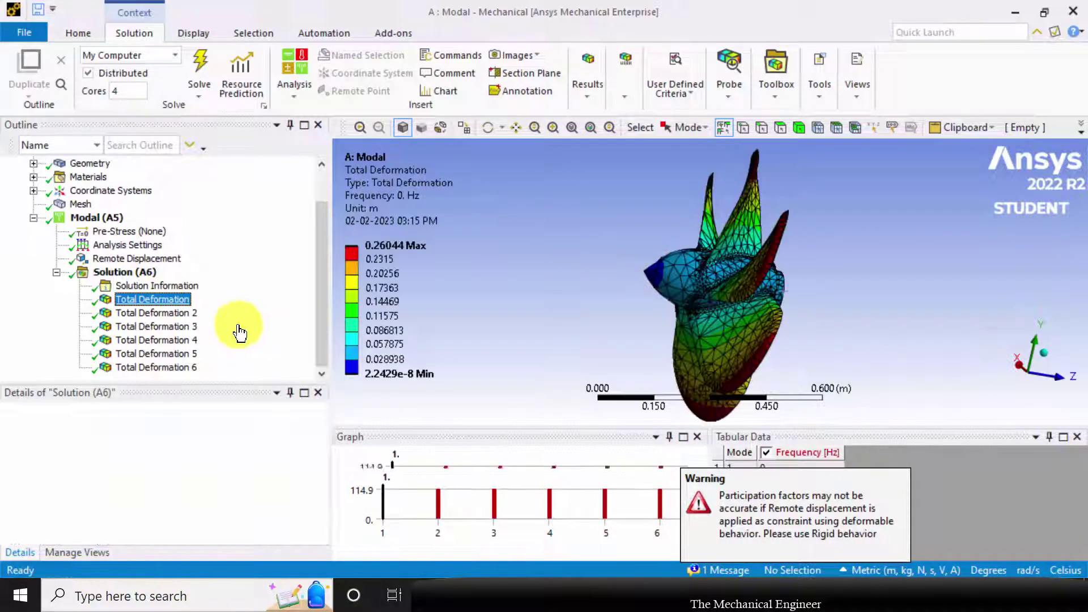
Step: Rotate the propeller to face the viewer, then play and stop the mode 1 animation
mouse_move(730, 325)
middle_mouse_down()
mouse_move(636, 323)
mouse_move(714, 319)
middle_mouse_up()
left_click_drag(730, 333, 809, 256)
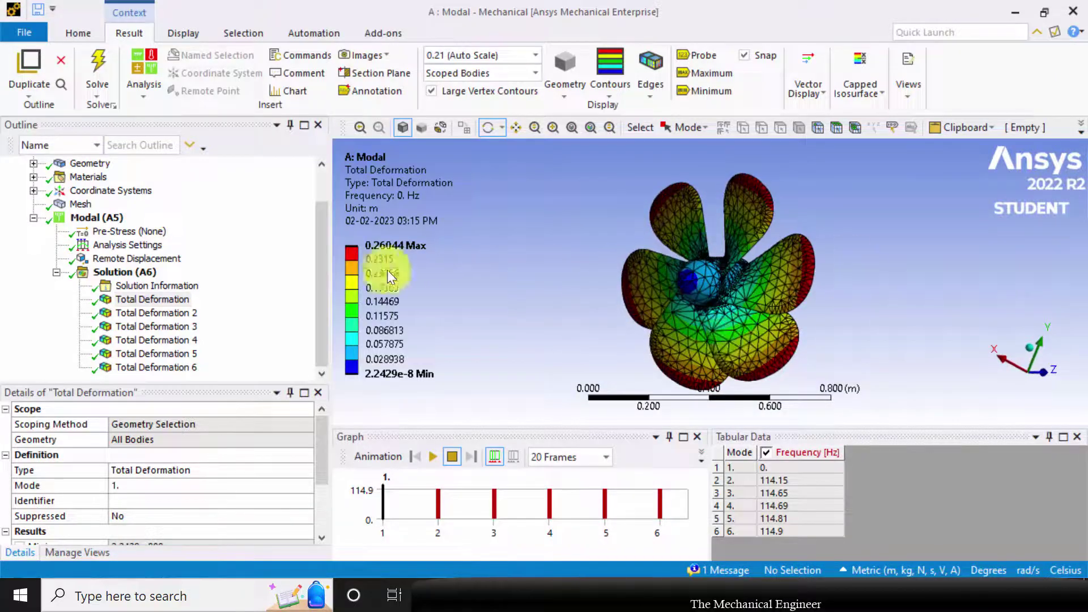
left_click(434, 456)
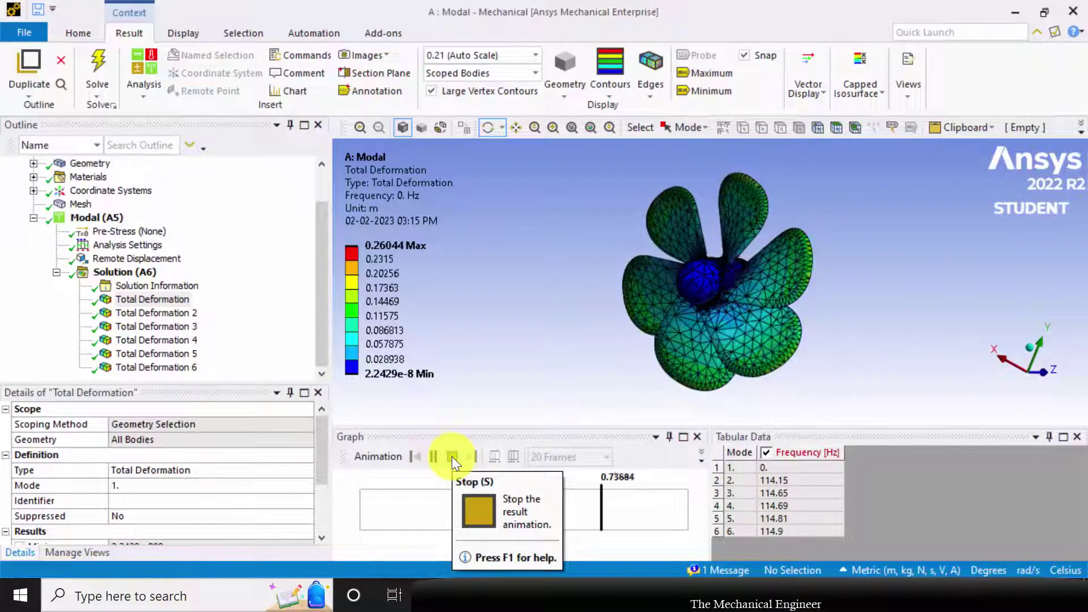
left_click(452, 457)
Step: Play the Total Deformation 2 animation (114.15 Hz), then play and stop Total Deformation 3 (114.65 Hz)
left_click(178, 314)
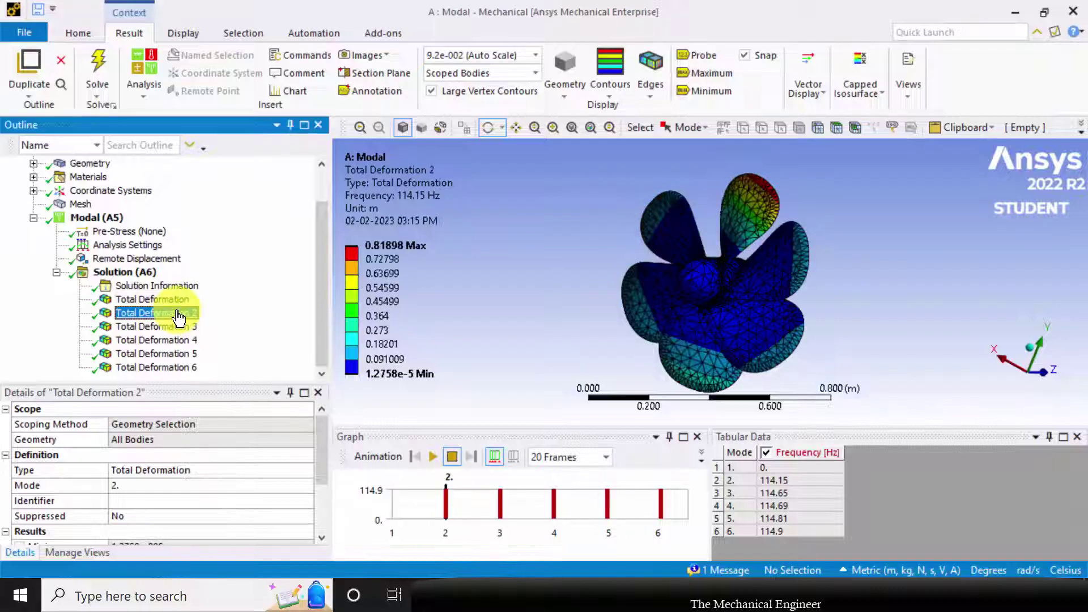
left_click(431, 456)
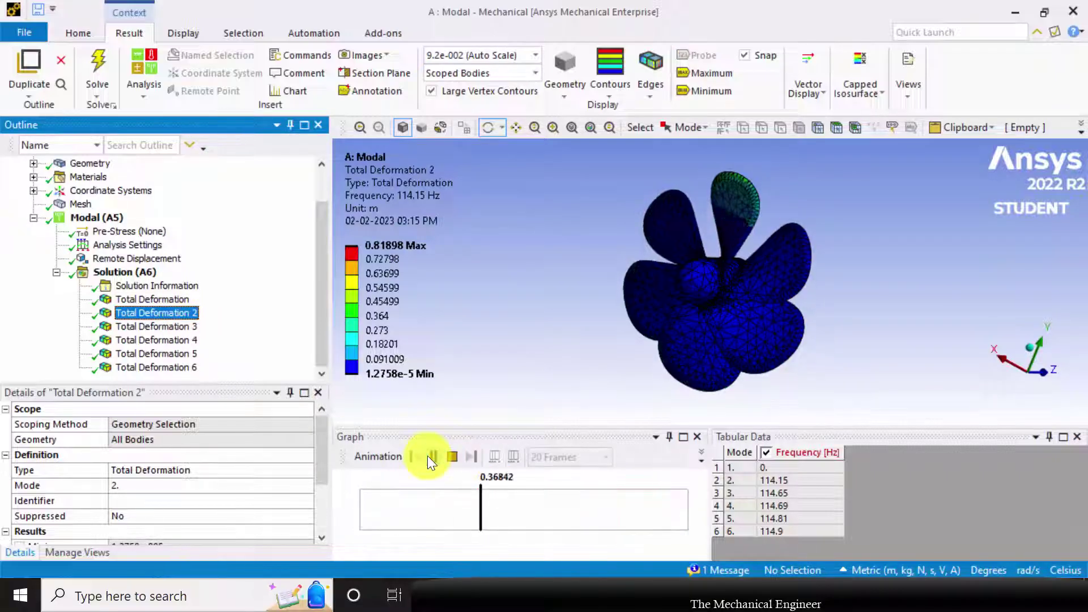
left_click(152, 325)
left_click(384, 488)
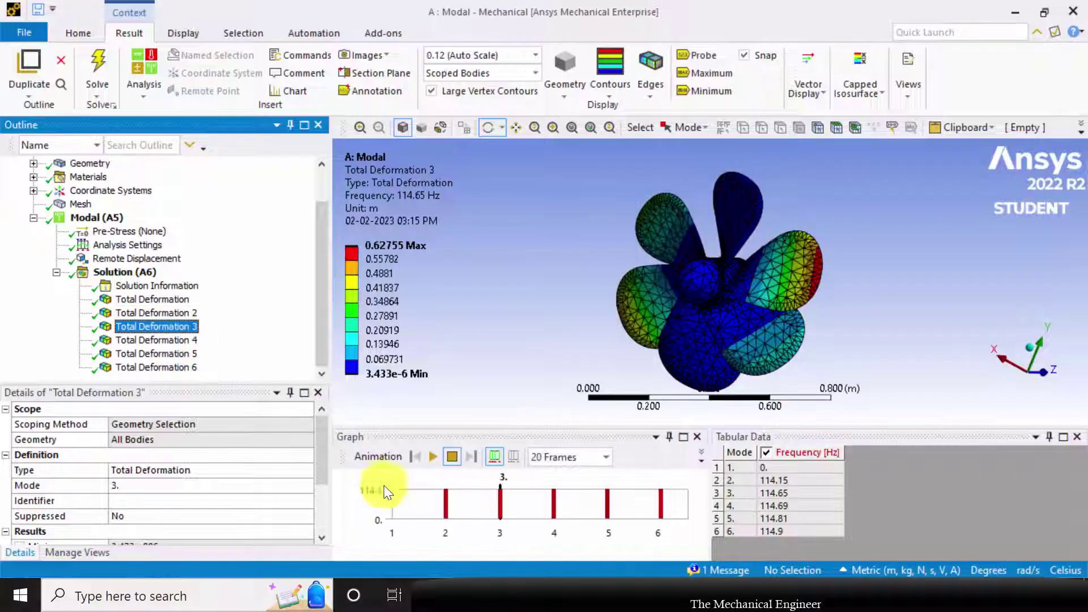
left_click(435, 456)
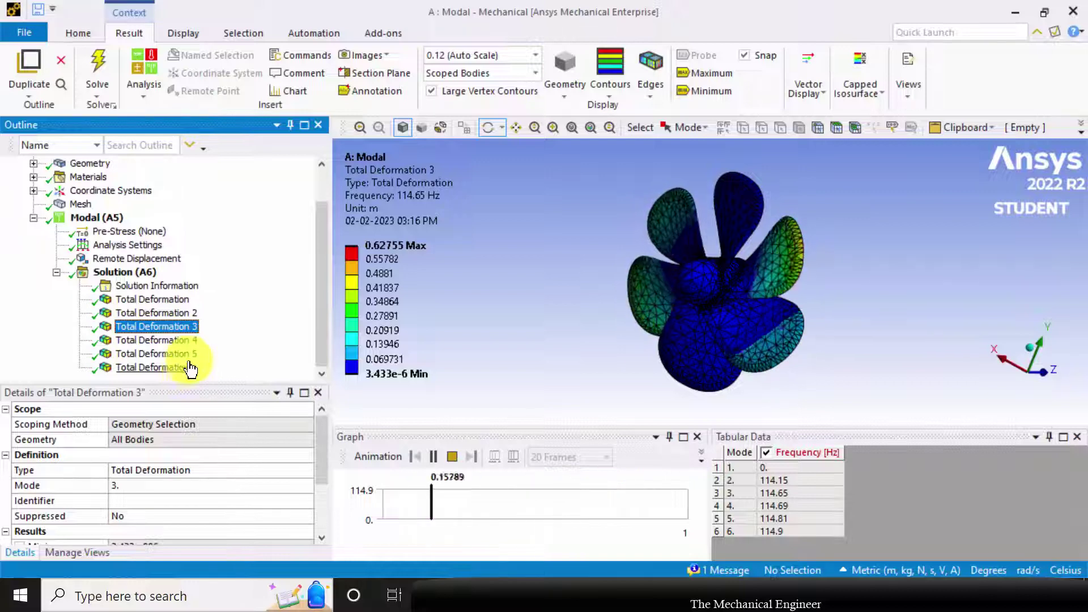
left_click(453, 456)
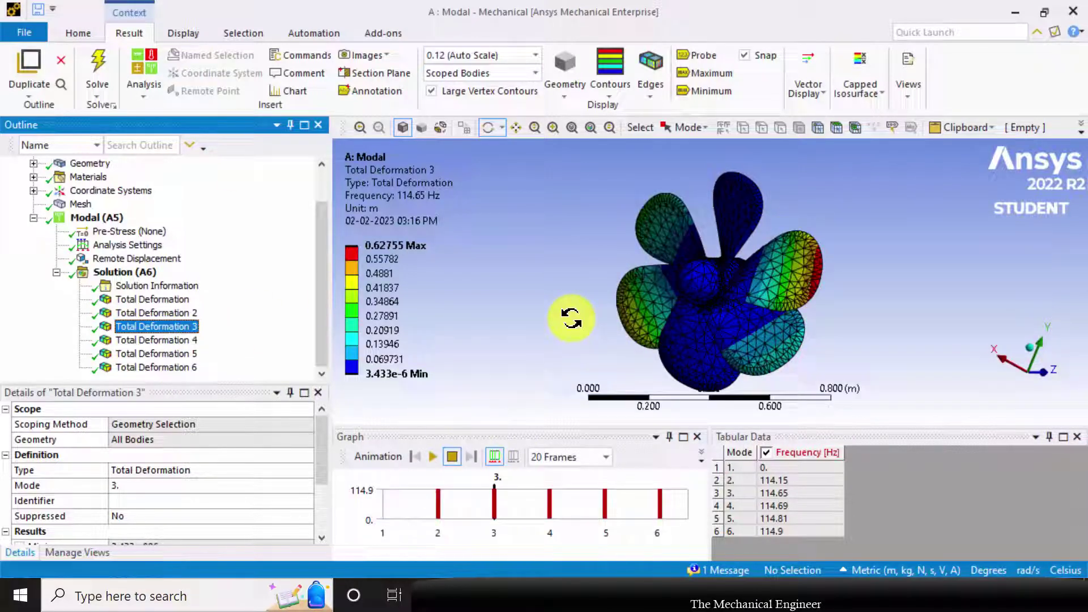